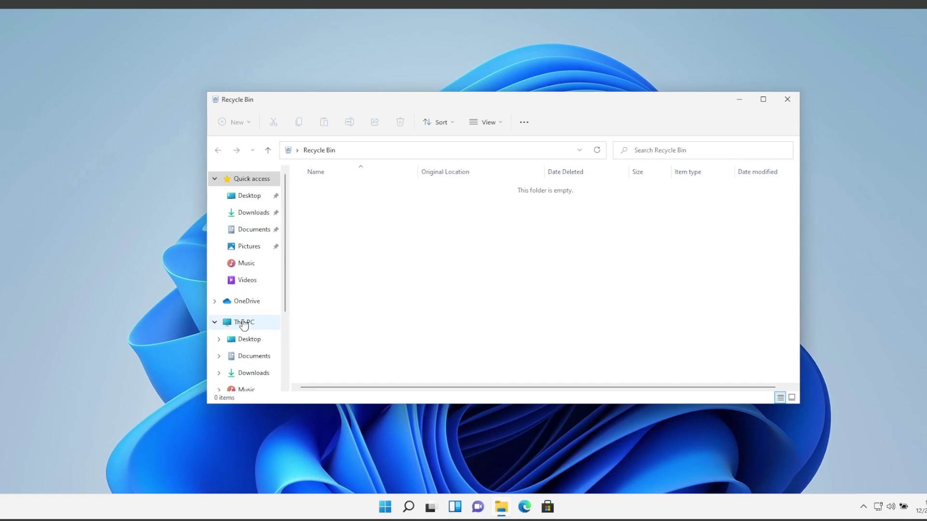
# Open System Properties on its Advanced tab from This PC's Properties (About) page, centred on screen
pyautogui.click(243, 322)
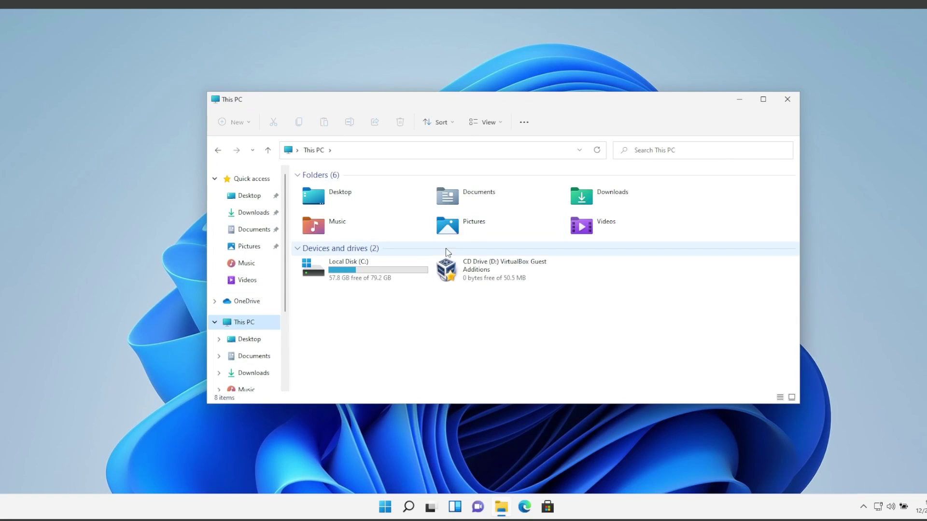
pyautogui.rightClick(381, 311)
pyautogui.click(408, 376)
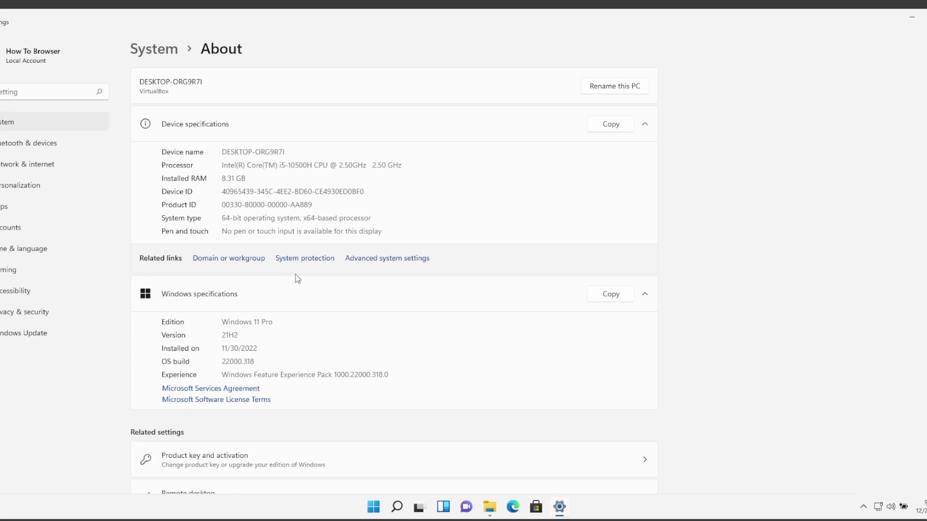
pyautogui.click(365, 265)
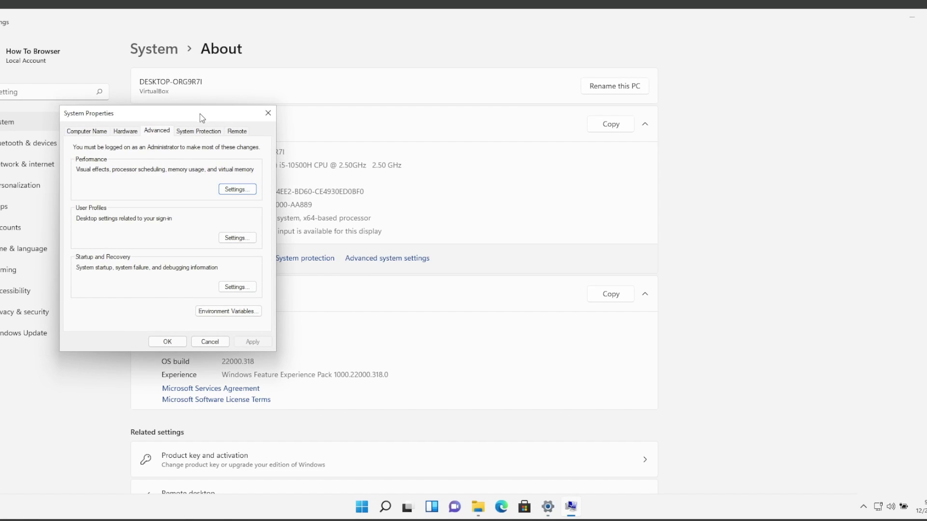
pyautogui.moveTo(200, 116); pyautogui.dragTo(433, 135)
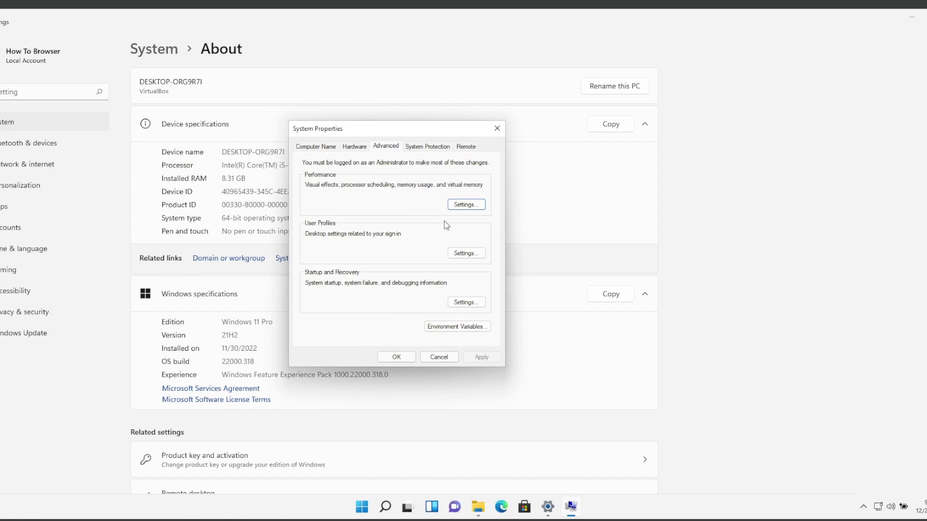
# Apply best-performance visual effects, keeping only smooth screen-font edges and thumbnails
pyautogui.click(456, 209)
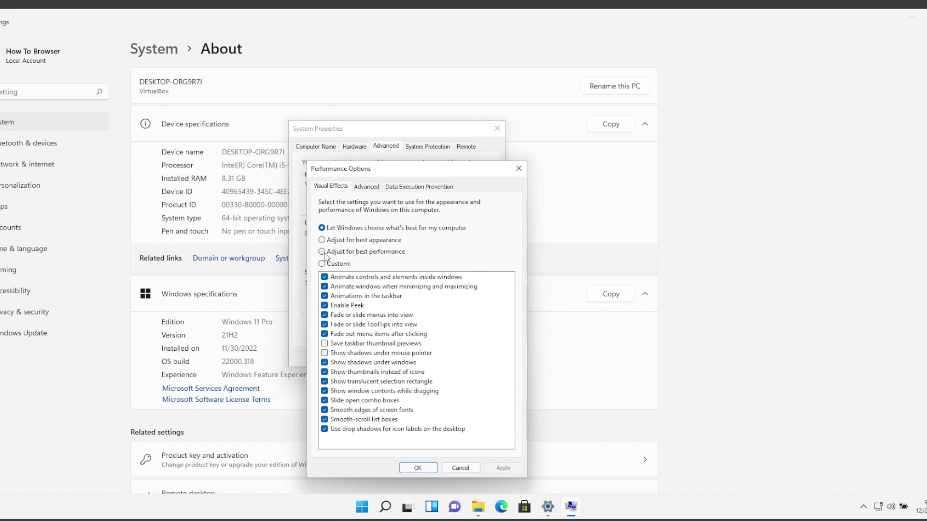
pyautogui.click(325, 252)
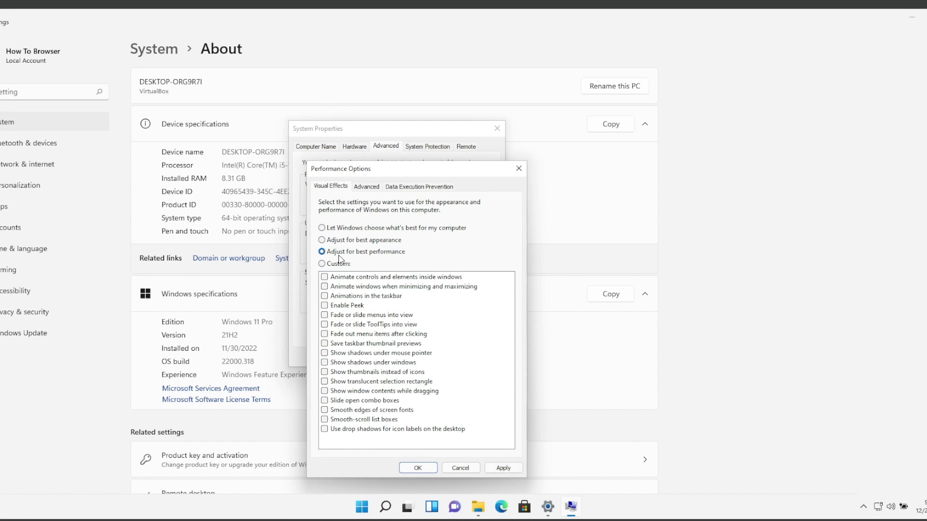
pyautogui.click(328, 411)
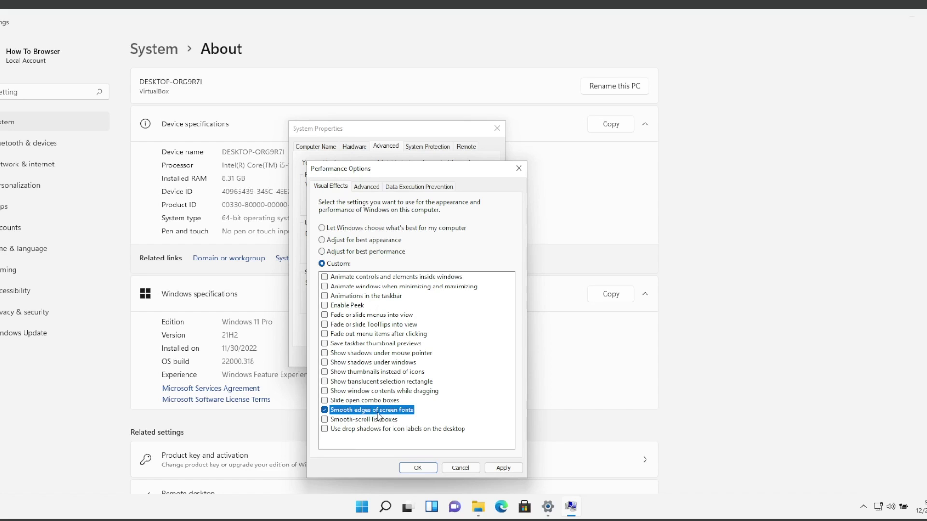
pyautogui.click(335, 373)
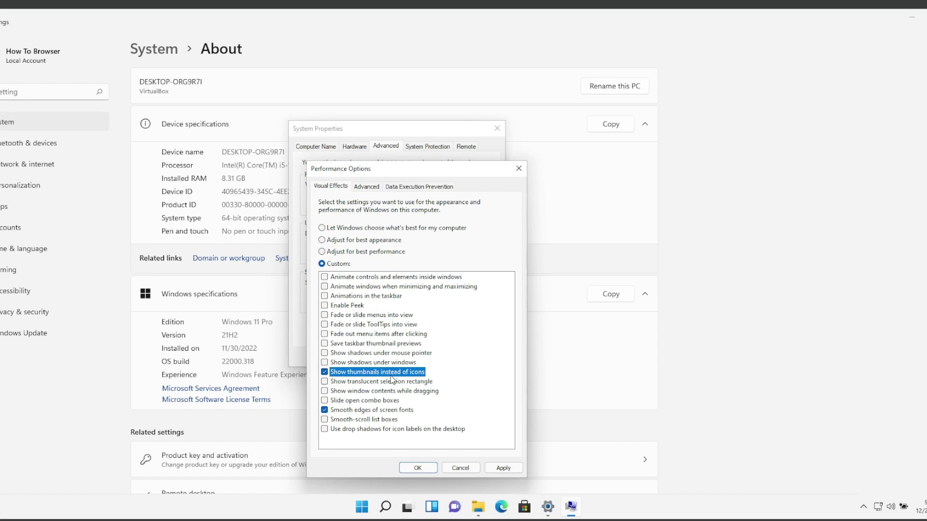
pyautogui.click(497, 469)
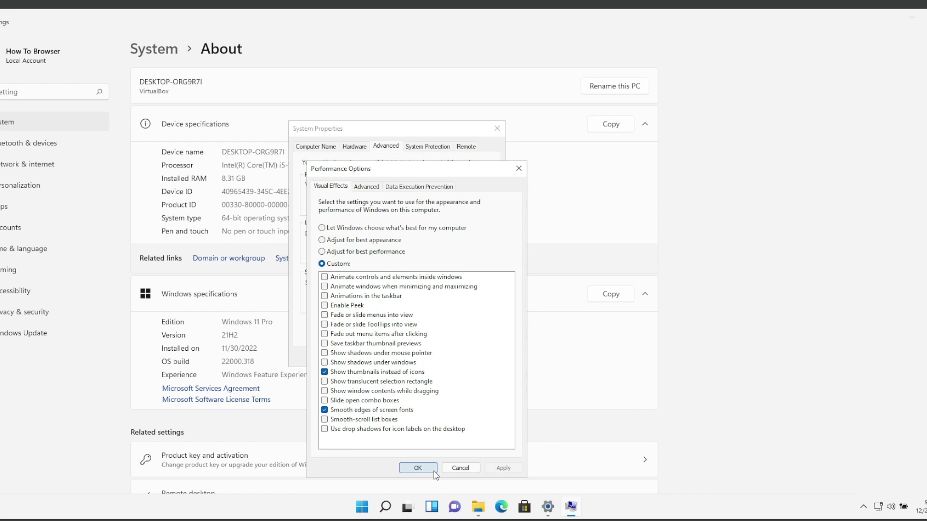
pyautogui.click(418, 468)
# Close System Properties, clear the desktop and launch msconfig from the Run box
pyautogui.click(399, 358)
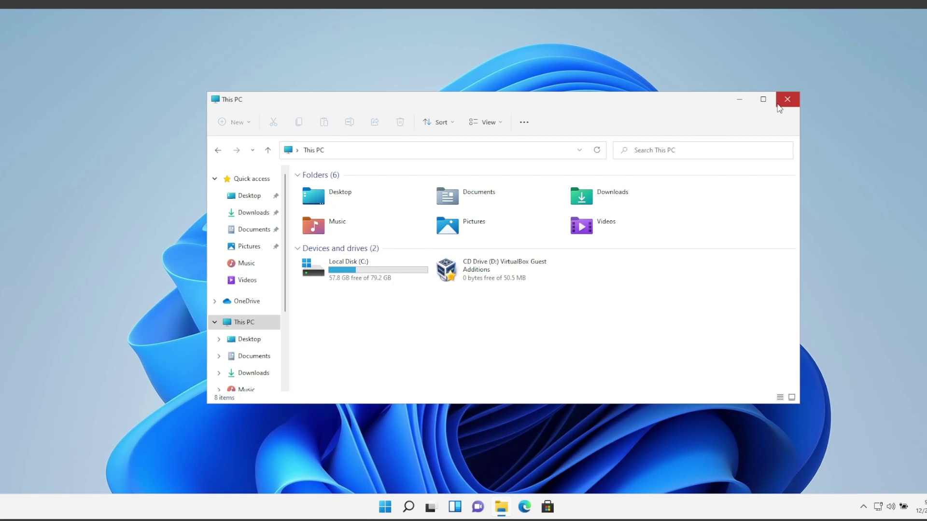
pyautogui.click(786, 97)
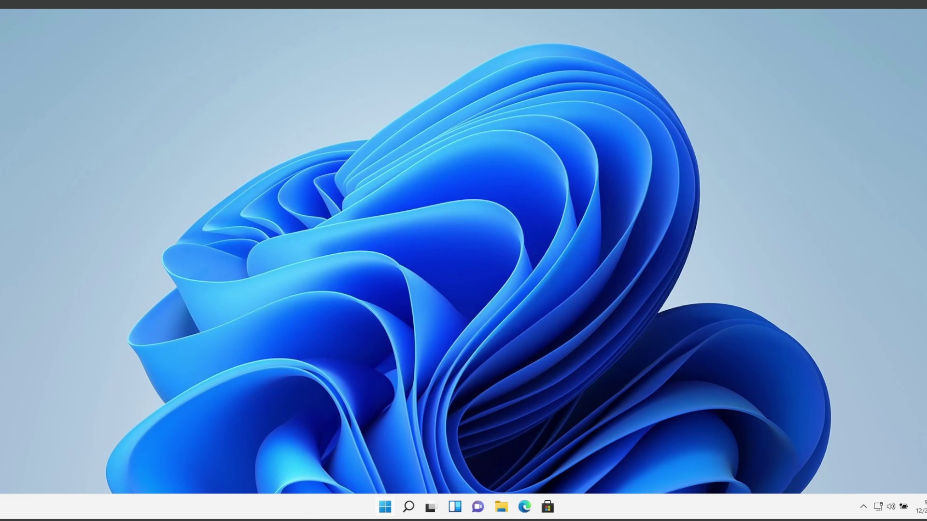
pyautogui.rightClick(386, 515)
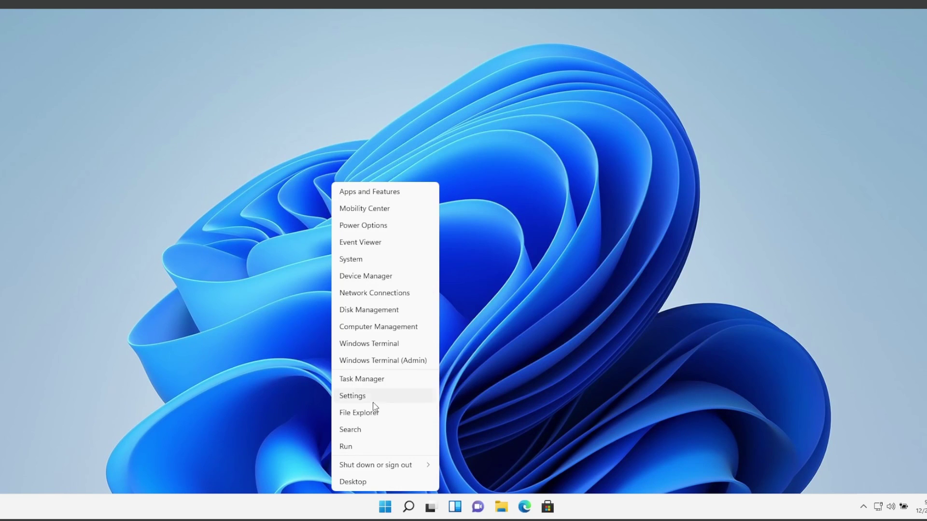
pyautogui.click(366, 447)
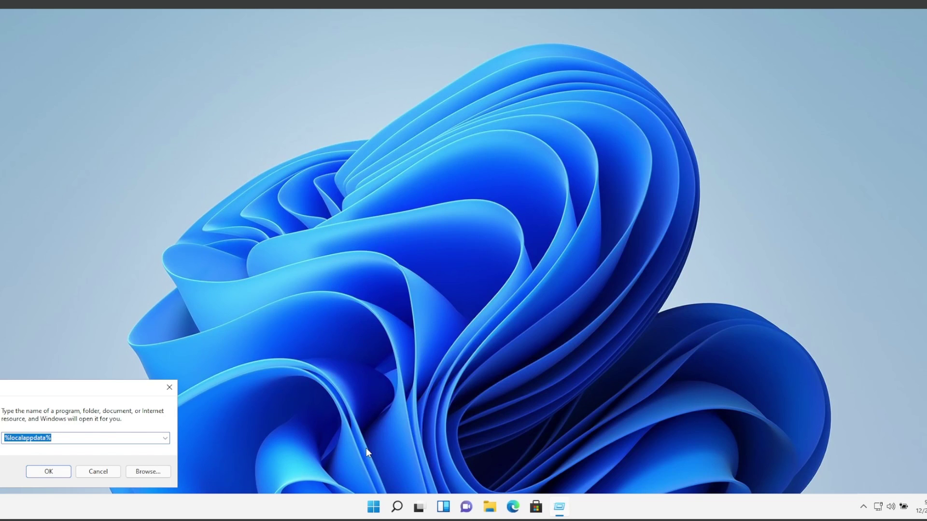
pyautogui.write('msconfig')
pyautogui.press('Return')
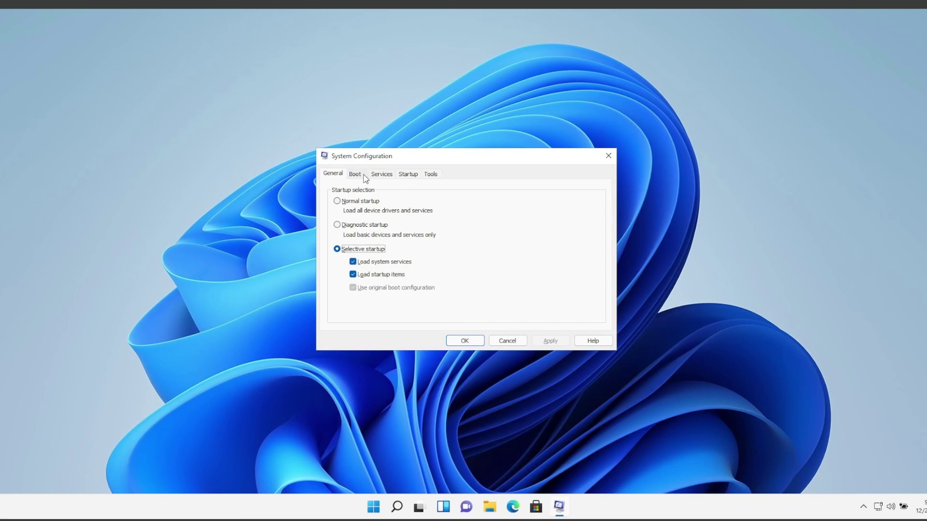
# Hide all Microsoft services and open Task Manager's startup apps list from the Startup tab
pyautogui.rightClick(374, 506)
pyautogui.click(356, 447)
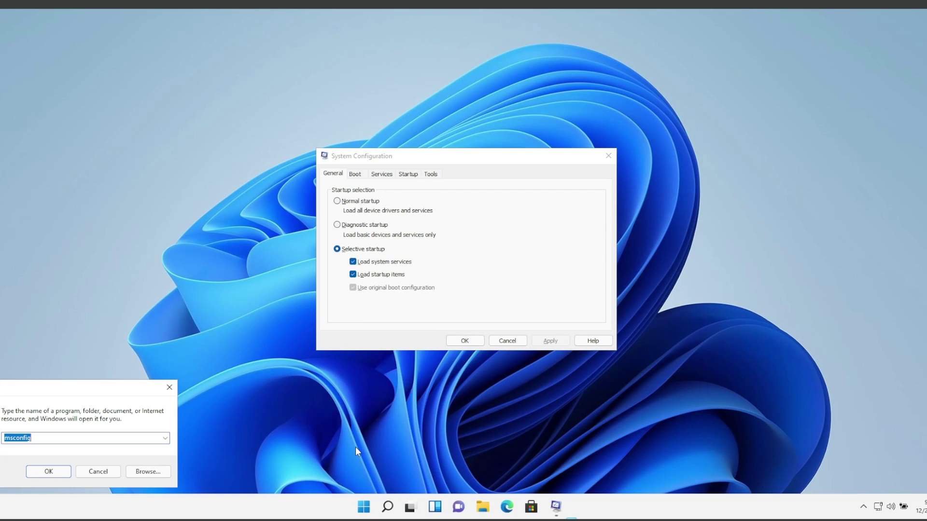
pyautogui.click(169, 388)
pyautogui.click(376, 176)
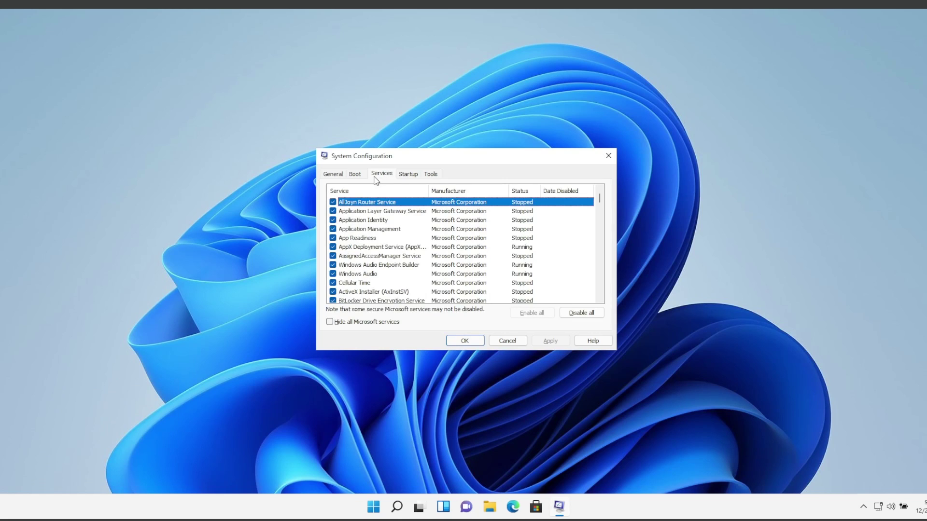
pyautogui.click(330, 324)
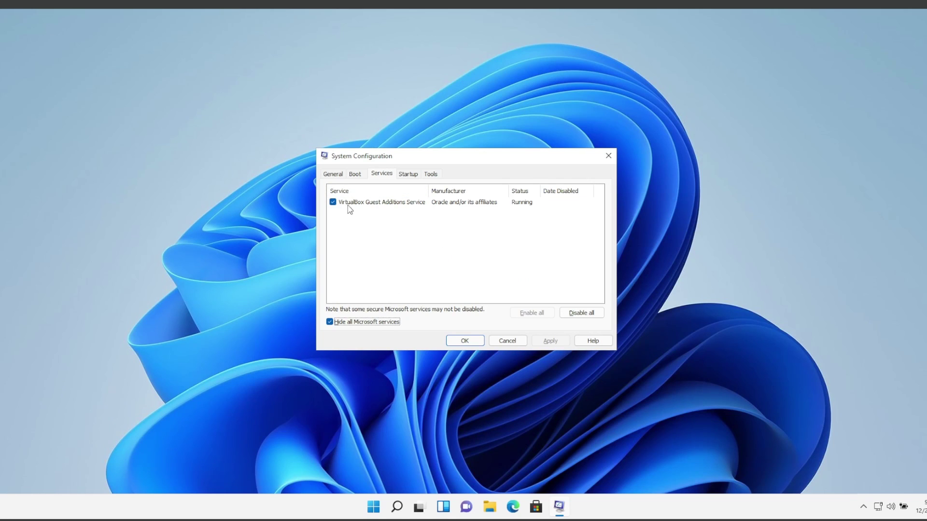
pyautogui.click(408, 174)
pyautogui.click(450, 206)
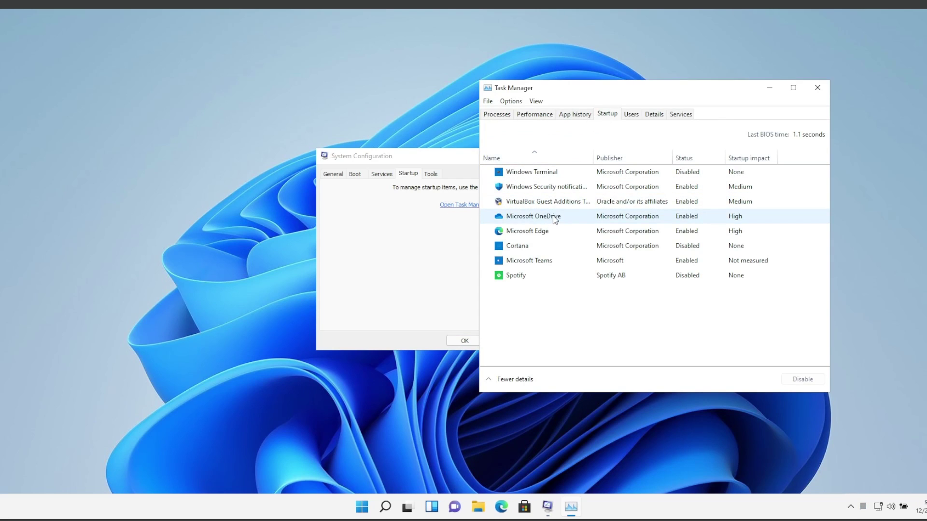
# Disable Microsoft OneDrive at startup and review the other startup entries
pyautogui.click(570, 219)
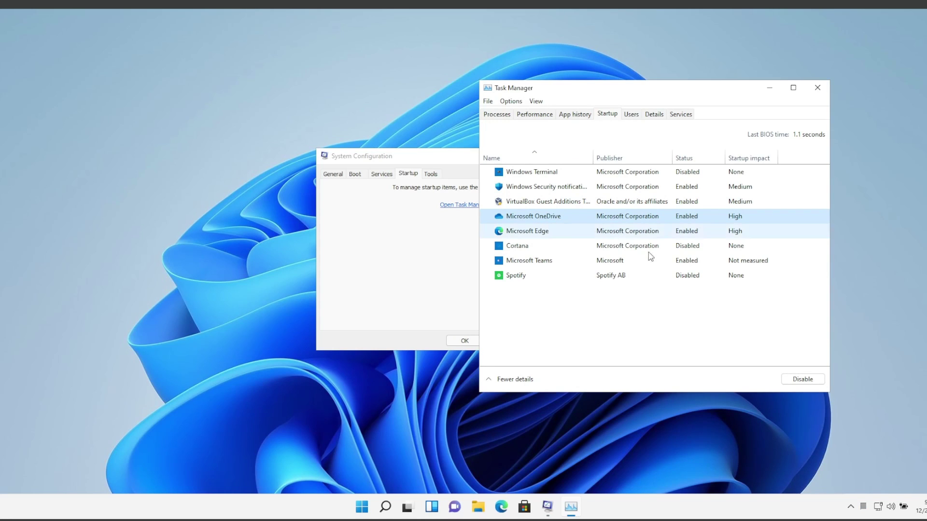
pyautogui.click(801, 379)
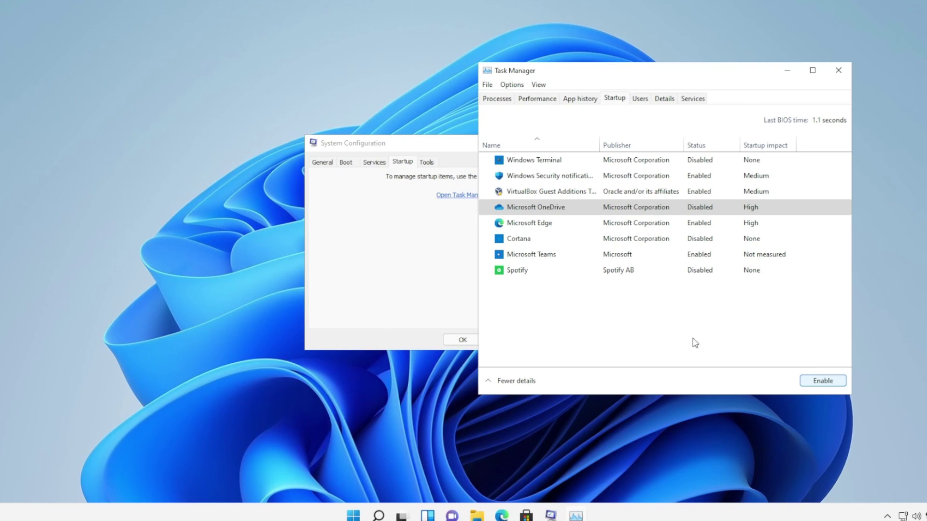
pyautogui.click(595, 204)
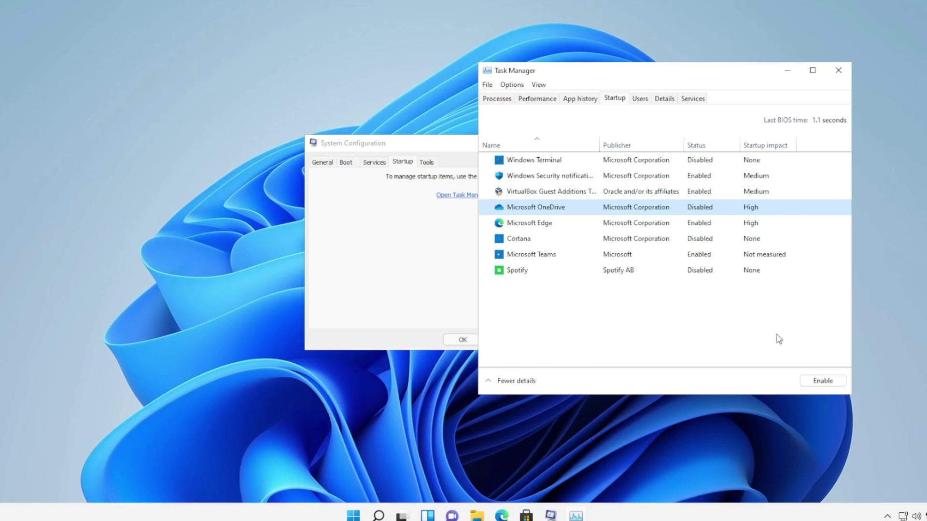
pyautogui.click(673, 193)
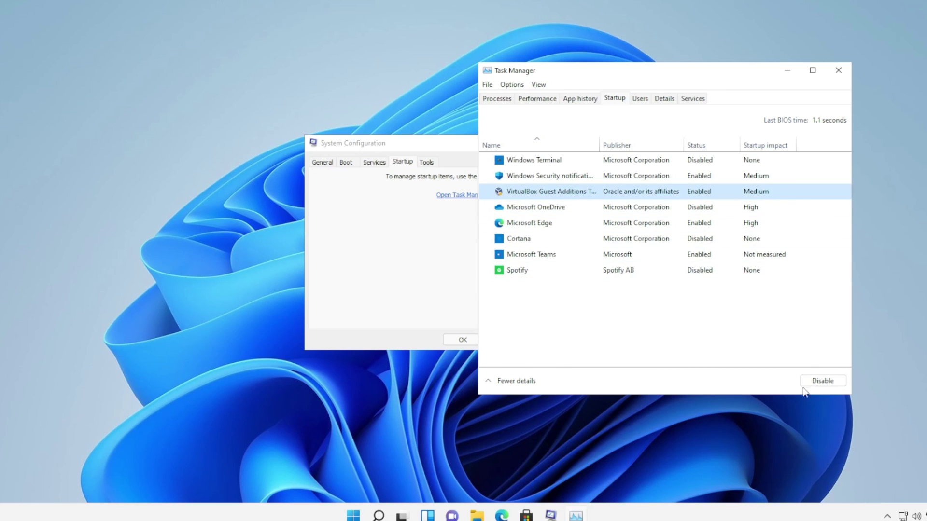
pyautogui.click(609, 178)
pyautogui.click(577, 240)
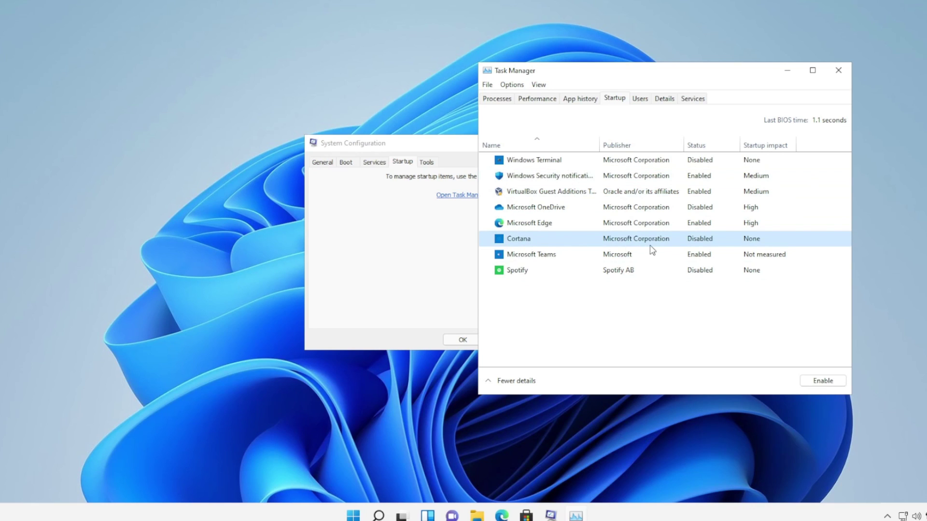
pyautogui.click(809, 383)
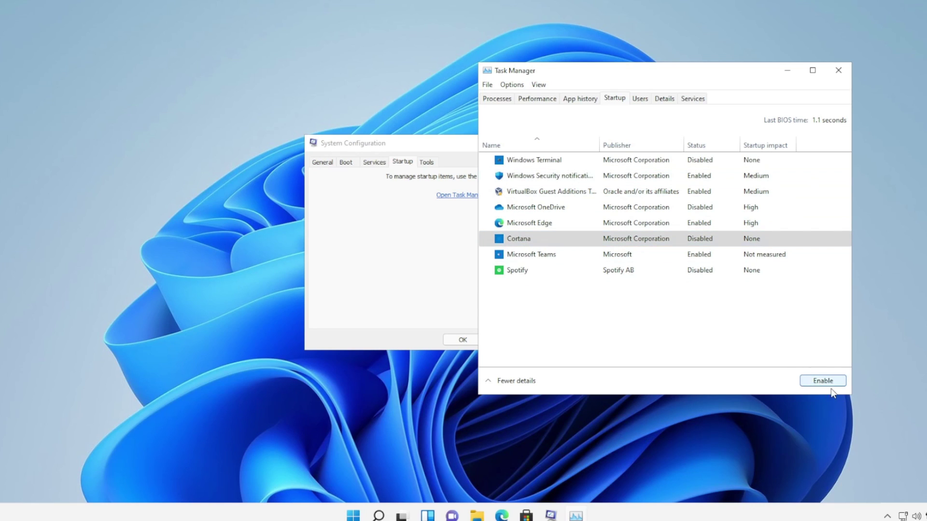
# Disable Microsoft Teams at startup and close Task Manager
pyautogui.rightClick(627, 239)
pyautogui.click(633, 246)
pyautogui.click(615, 255)
pyautogui.click(617, 272)
pyautogui.click(531, 256)
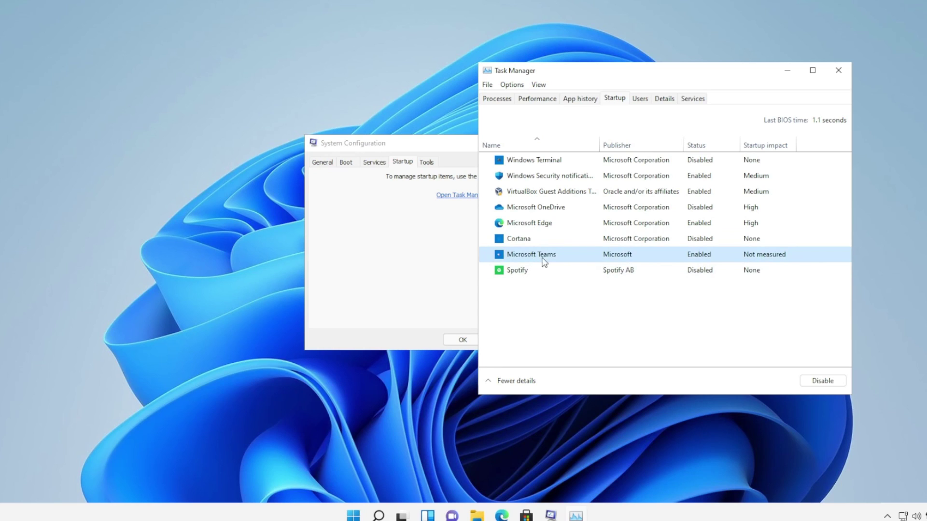
pyautogui.click(821, 381)
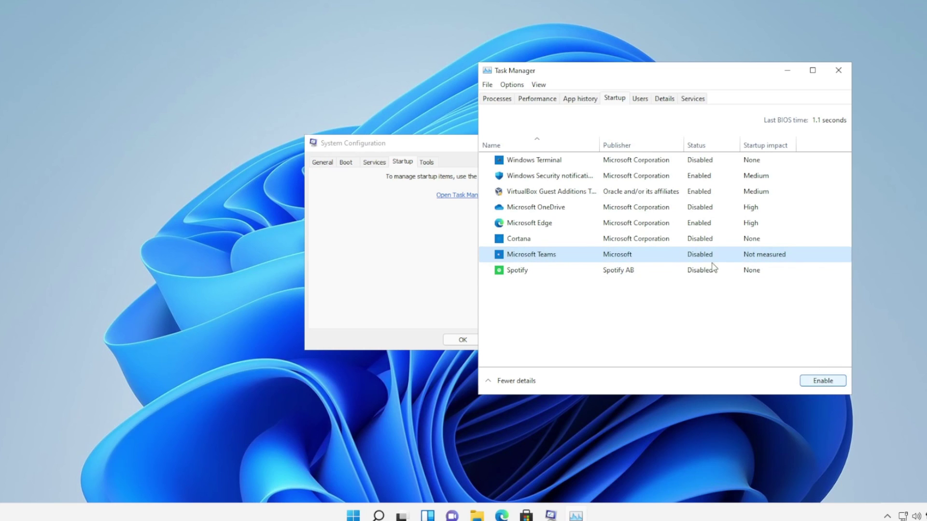
pyautogui.click(837, 82)
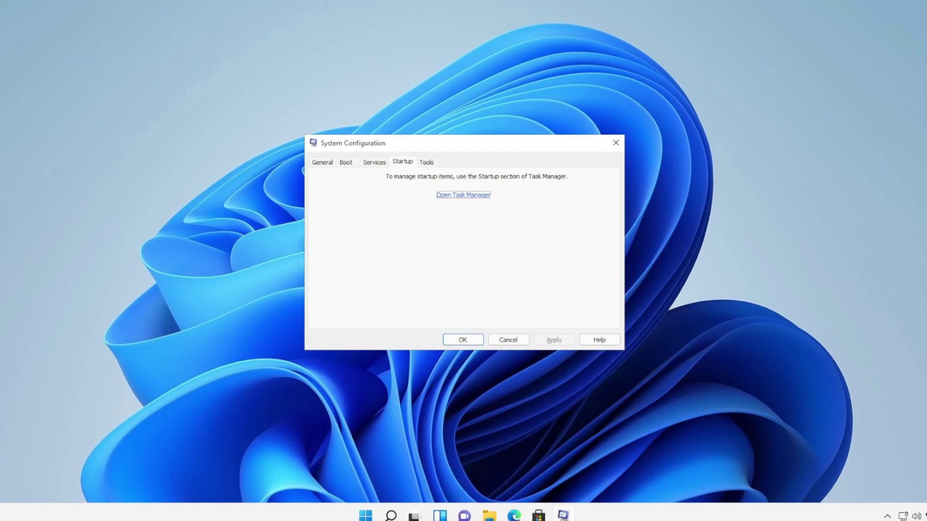
# Close System Configuration, open Device Manager and expand Display adapters, Monitors and Network adapters
pyautogui.press('Return')
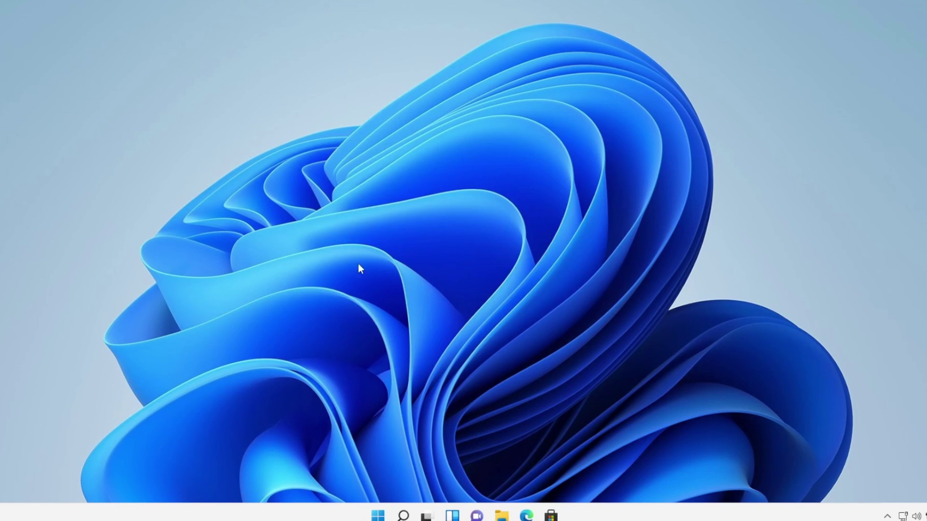
pyautogui.rightClick(378, 515)
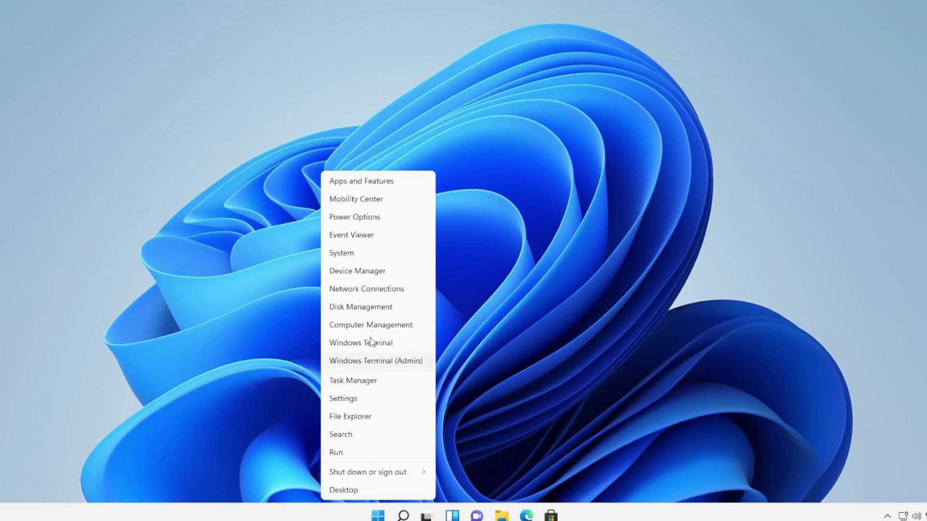
pyautogui.click(364, 274)
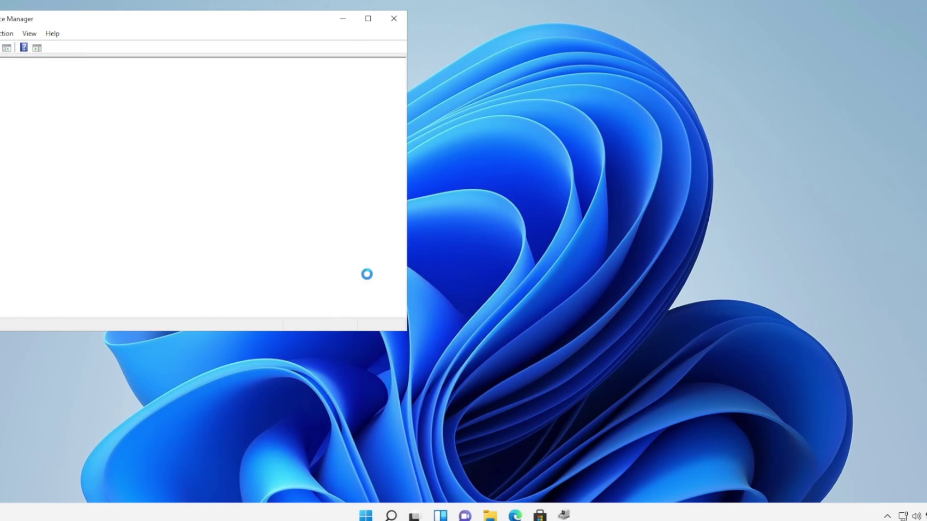
pyautogui.moveTo(311, 20); pyautogui.dragTo(607, 115)
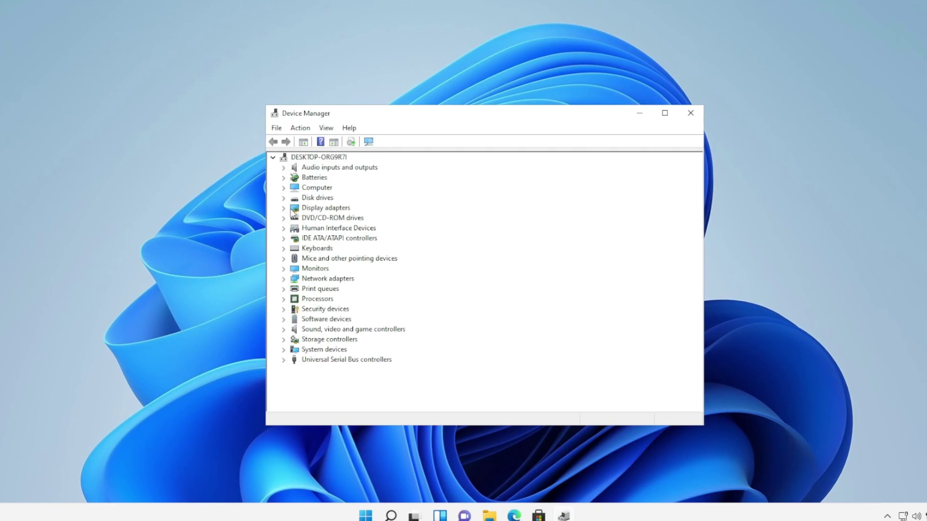
pyautogui.click(292, 210)
pyautogui.click(286, 208)
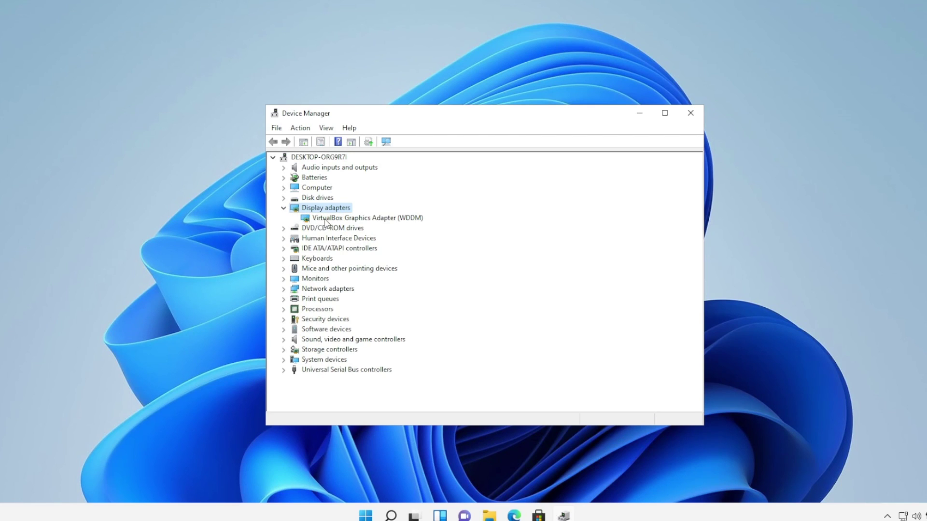
pyautogui.click(292, 280)
pyautogui.click(289, 280)
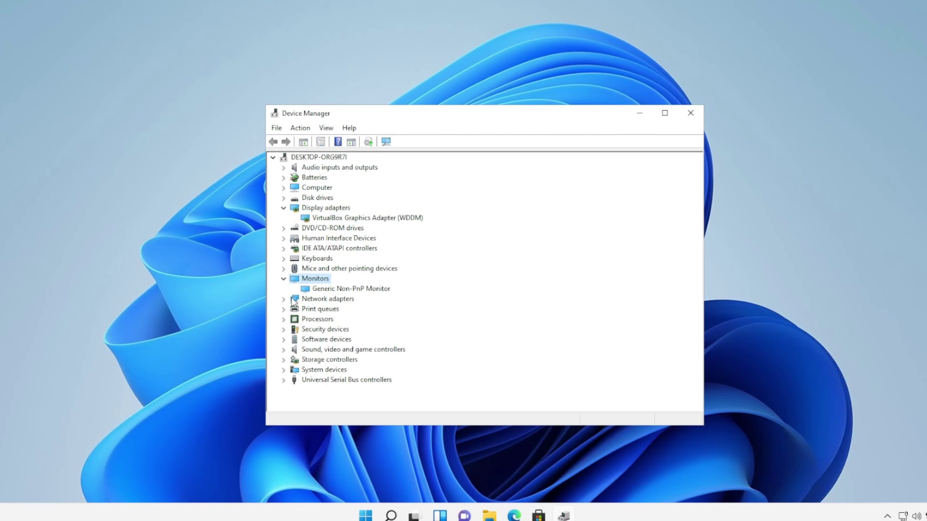
pyautogui.click(293, 301)
pyautogui.click(290, 301)
# Search automatically for an updated Intel PRO/1000 network adapter driver, confirming the best one is installed
pyautogui.click(318, 309)
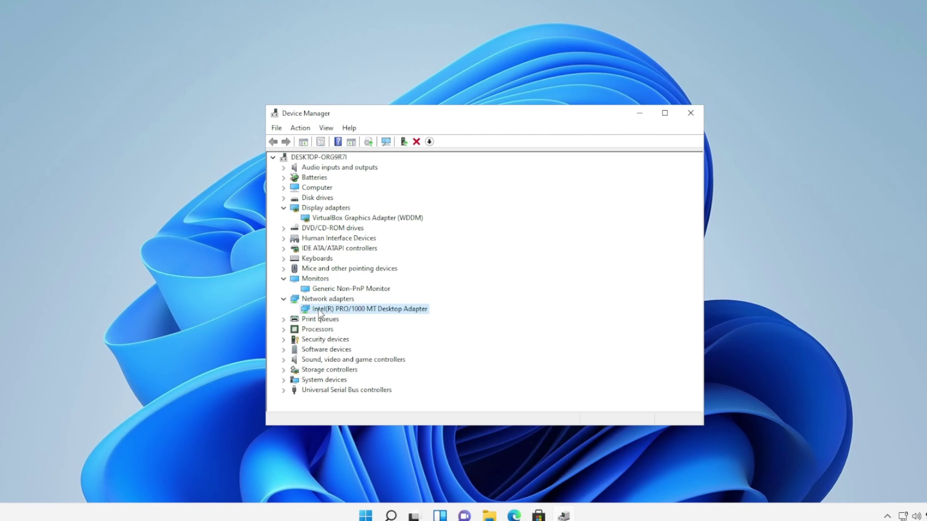
pyautogui.rightClick(317, 309)
pyautogui.click(330, 318)
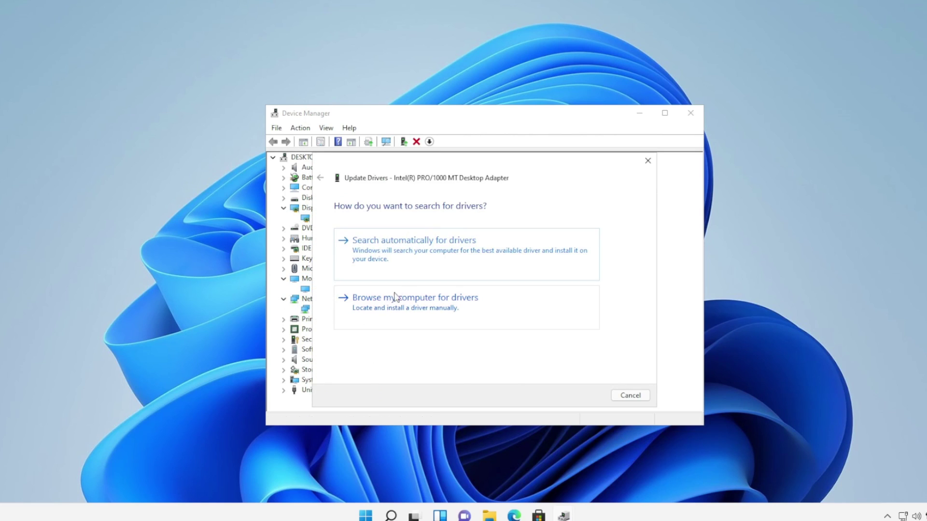
pyautogui.click(400, 271)
pyautogui.click(632, 395)
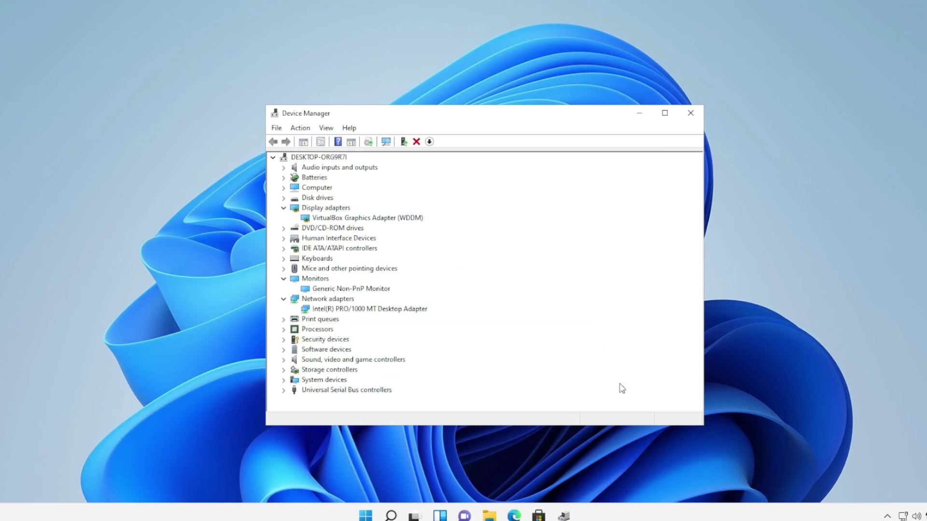
# Inspect the VirtualBox graphics adapter and ACPI x64-based PC entries, then close Device Manager
pyautogui.click(340, 220)
pyautogui.click(325, 208)
pyautogui.click(283, 188)
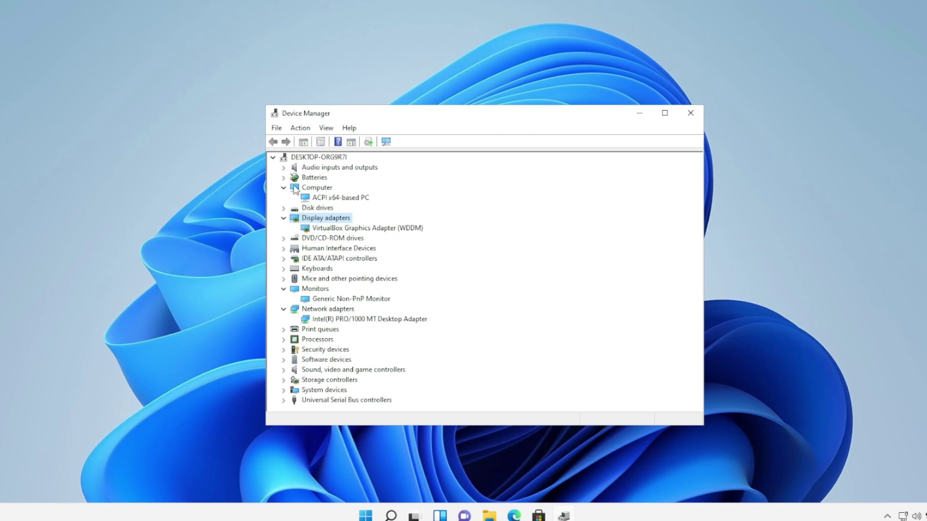
pyautogui.click(310, 189)
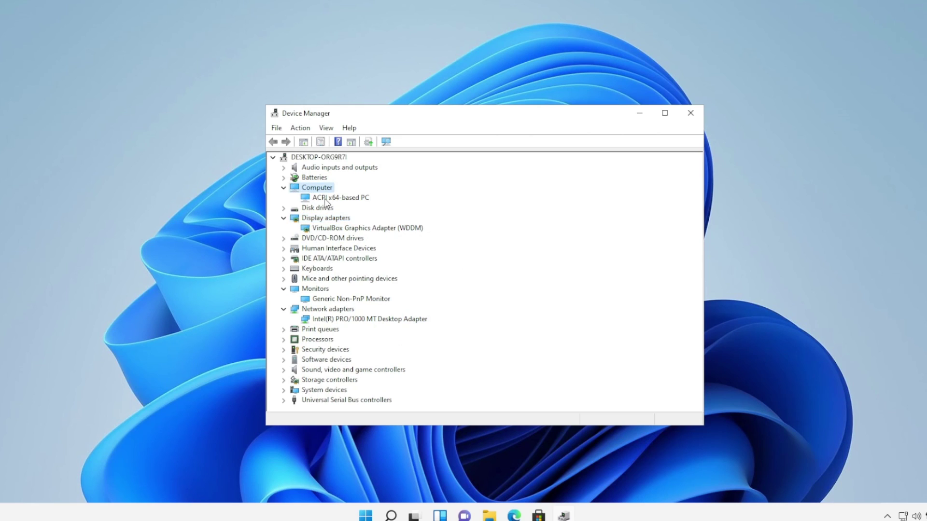
pyautogui.click(324, 199)
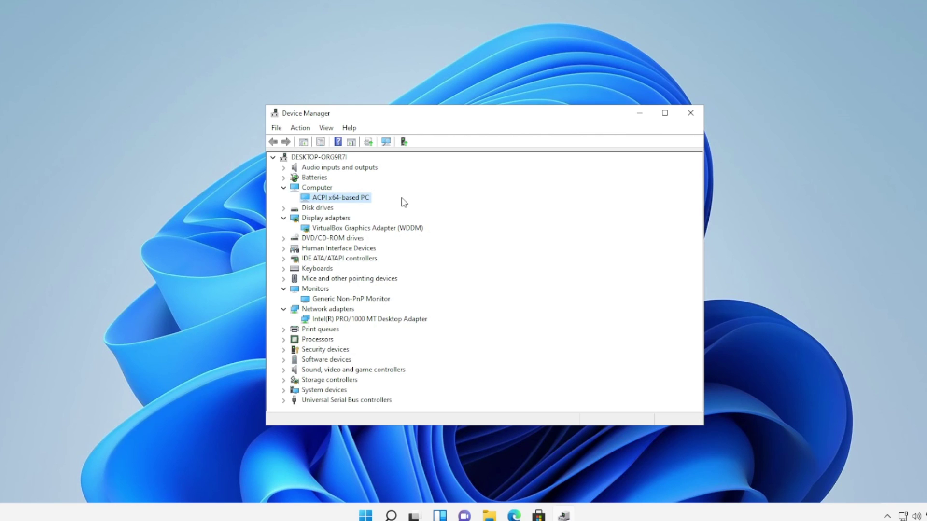
pyautogui.click(681, 115)
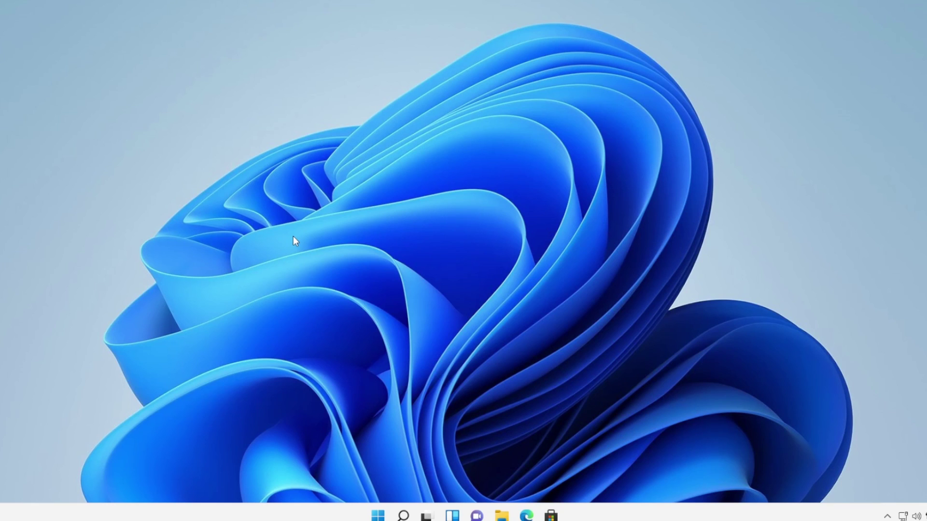
# Confirm in Settings that Windows Update reports the PC up to date, then close Settings
pyautogui.rightClick(379, 514)
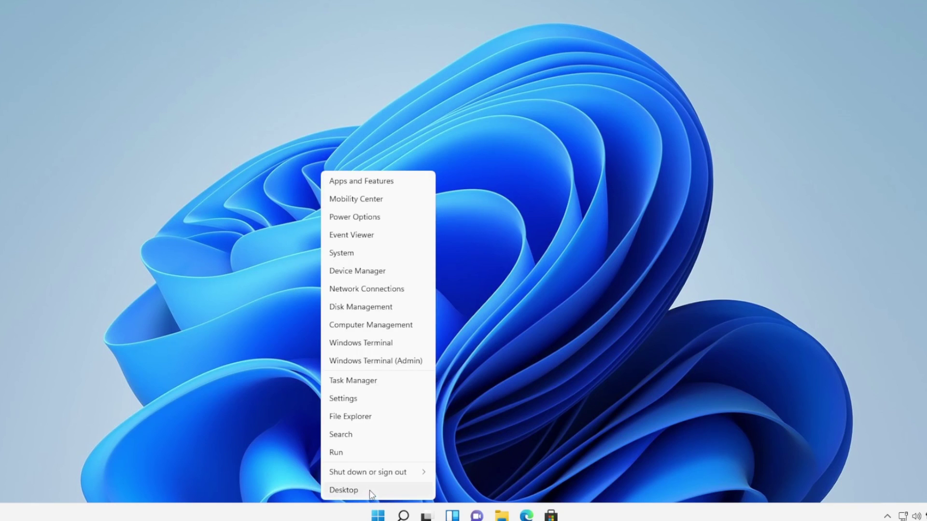
pyautogui.click(380, 399)
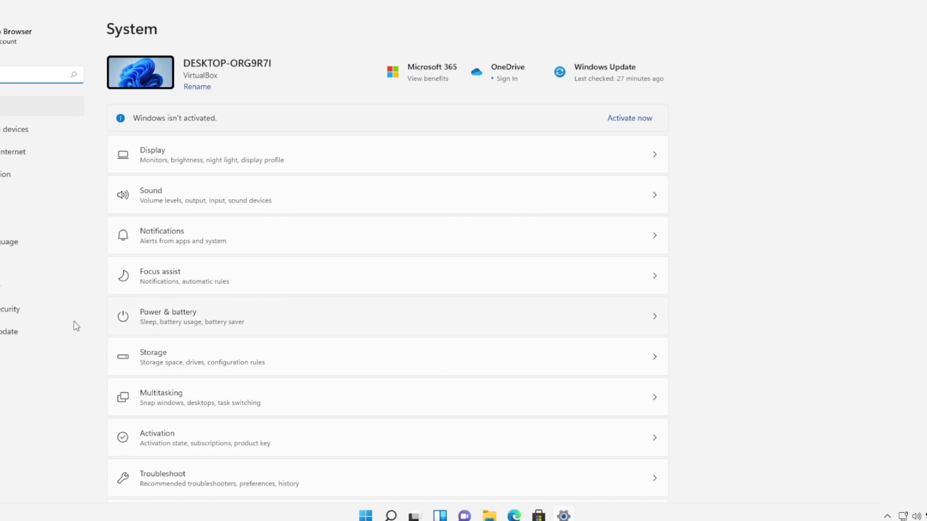
pyautogui.click(16, 333)
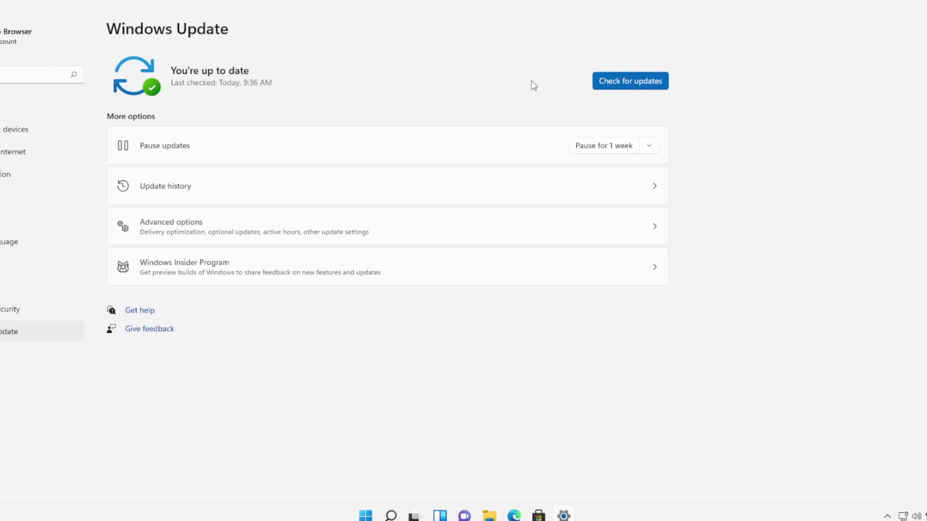
pyautogui.hotkey('alt', 'F4')
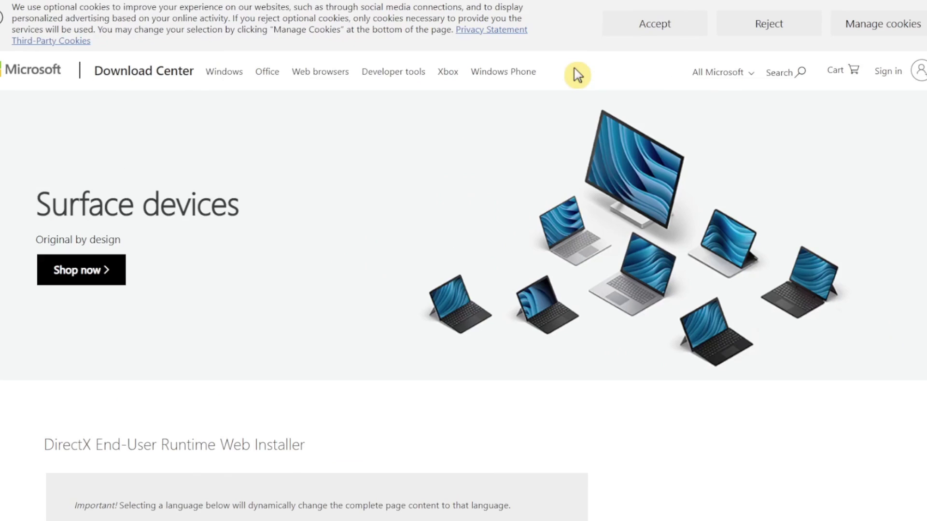
# Download the DirectX End-User Runtime Web Installer and save dxwebsetup to Downloads
pyautogui.scroll(-3, 296, 199)
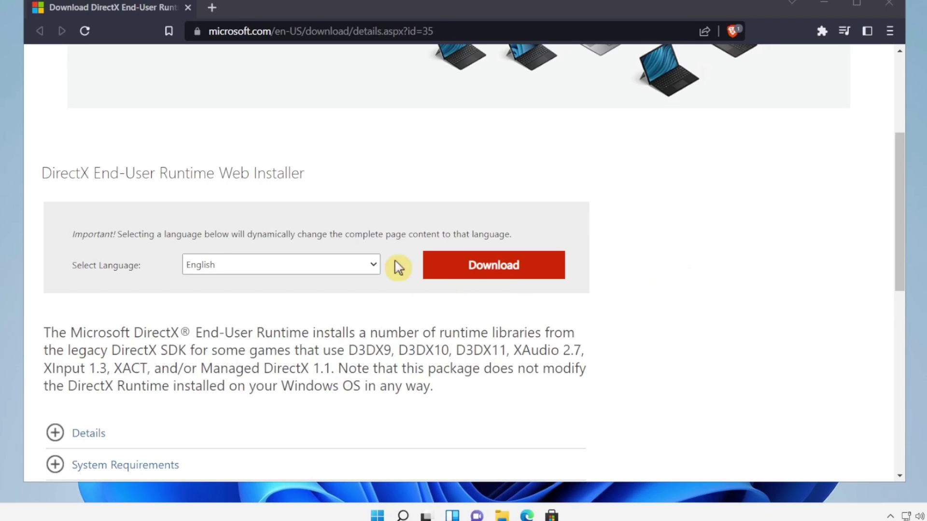
pyautogui.click(441, 266)
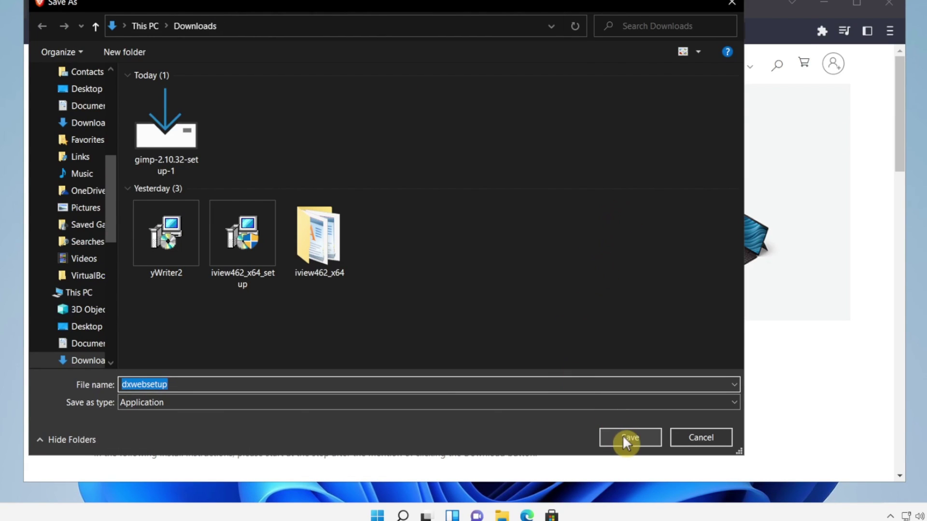
pyautogui.moveTo(117, 260); pyautogui.dragTo(68, 261)
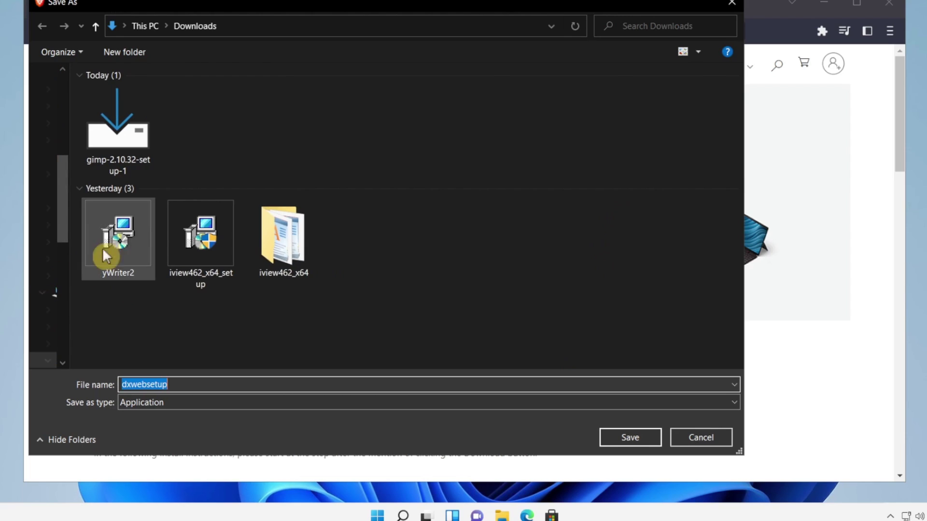
pyautogui.click(647, 428)
# Run dxwebsetup, accept the license, decline the Bing Bar and start installing DirectX components
pyautogui.click(109, 453)
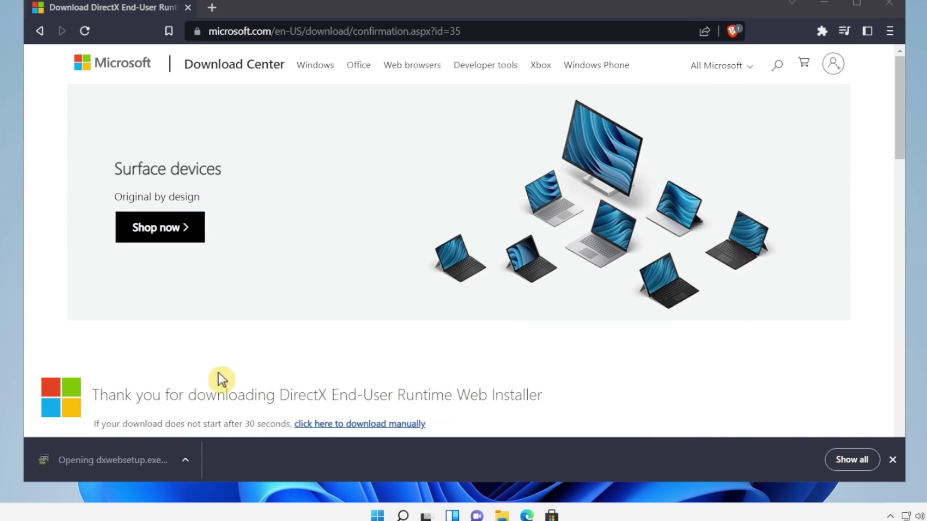
pyautogui.click(379, 333)
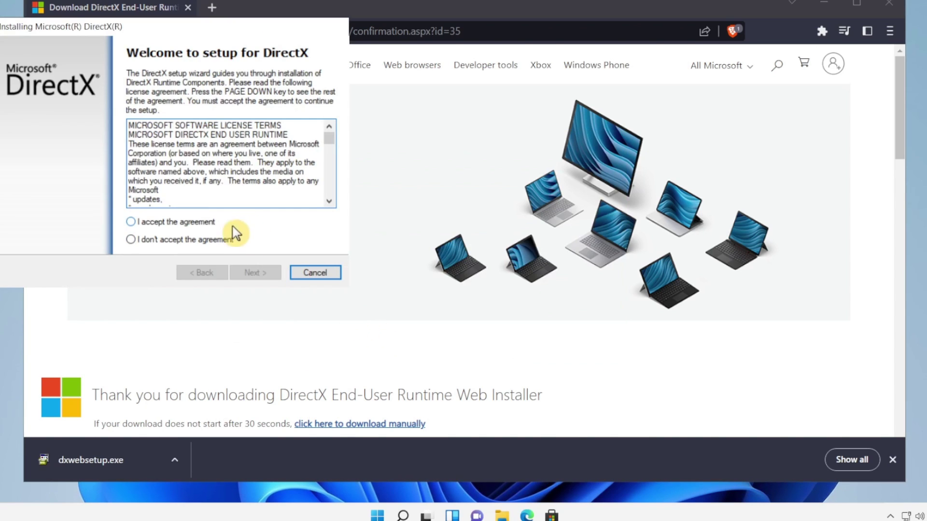
pyautogui.moveTo(212, 28); pyautogui.dragTo(413, 64)
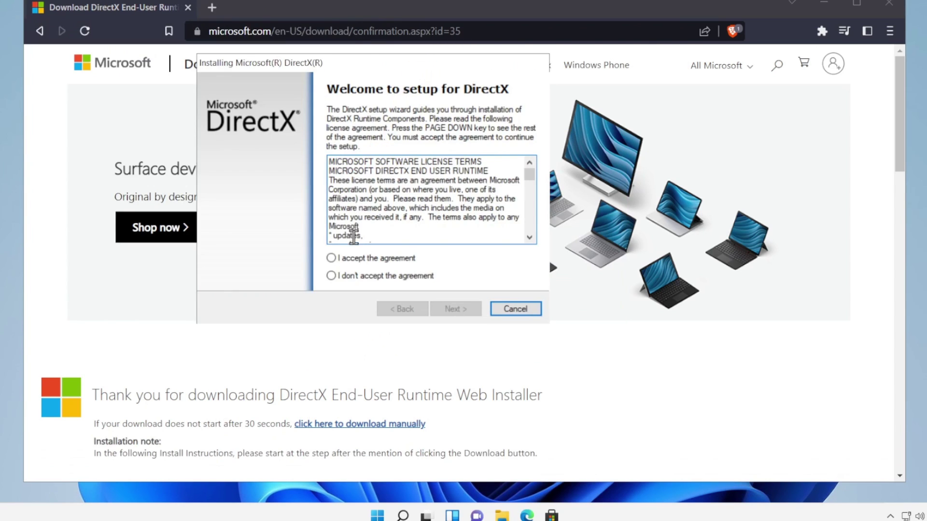
pyautogui.click(346, 261)
pyautogui.click(455, 309)
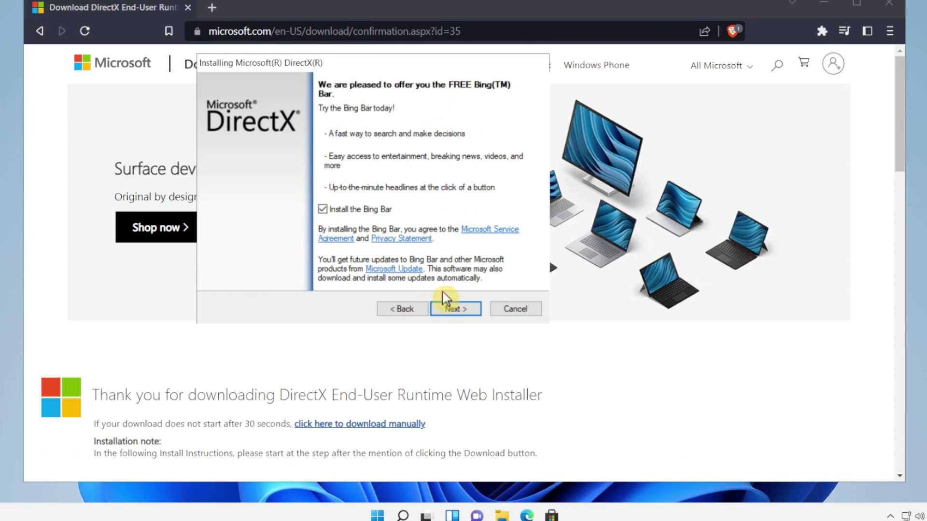
pyautogui.click(322, 209)
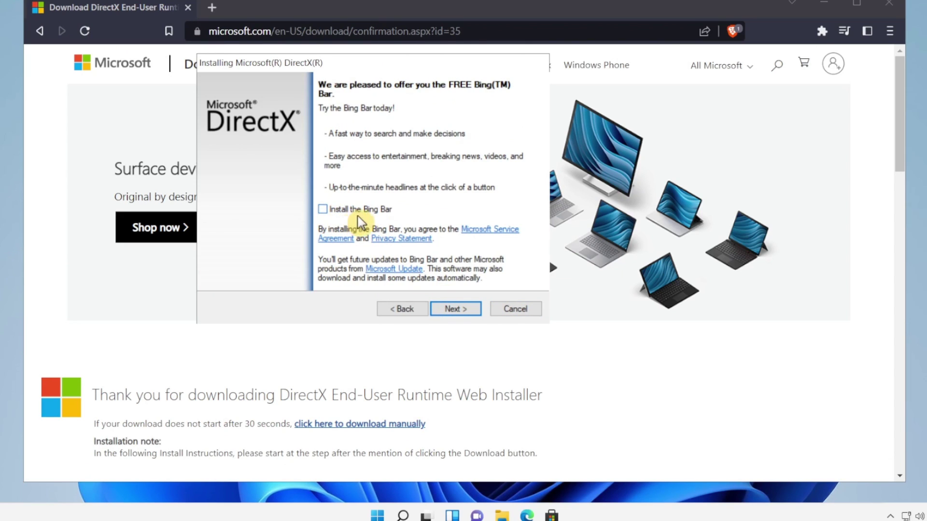
pyautogui.click(455, 309)
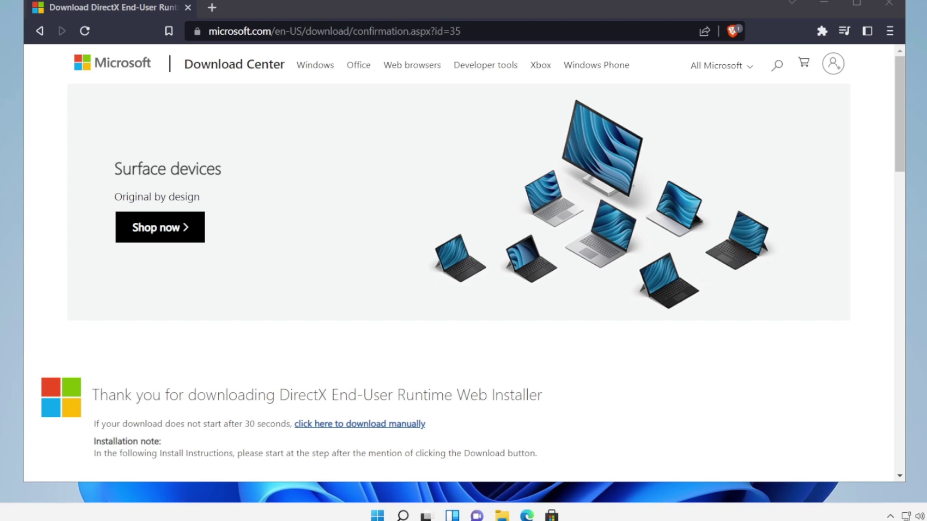
# Bring up the Microsoft Learn Visual C++ Redistributable downloads page in the browser
pyautogui.click(889, 5)
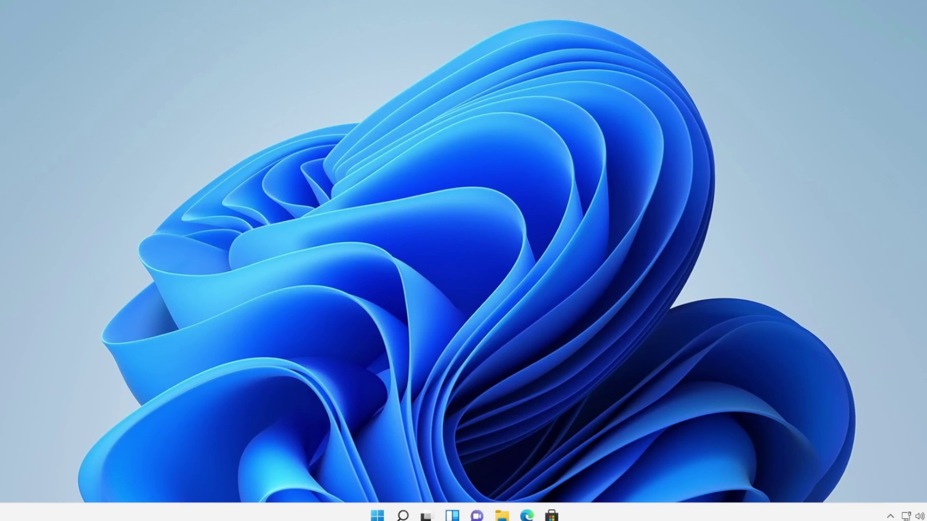
pyautogui.moveTo(869, 507); pyautogui.dragTo(160, 48)
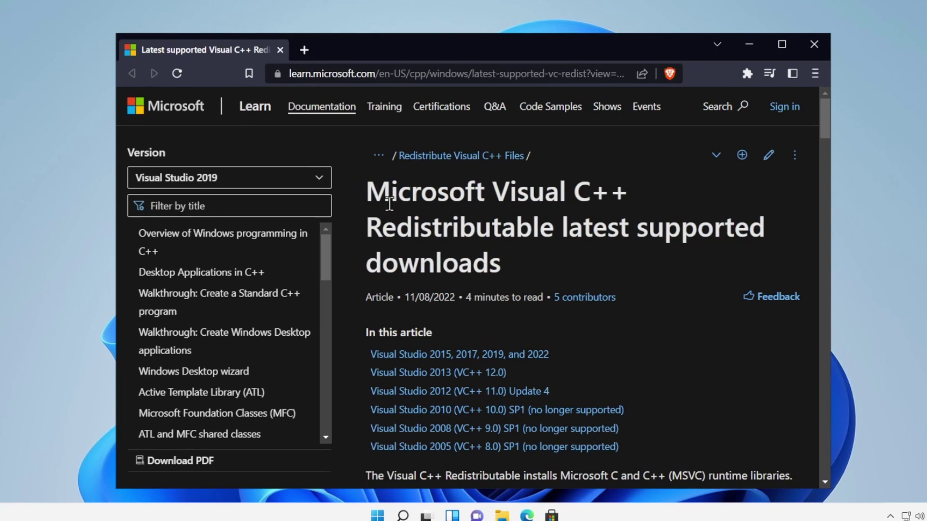
pyautogui.moveTo(369, 190); pyautogui.dragTo(588, 193)
pyautogui.scroll(-15, 509, 239)
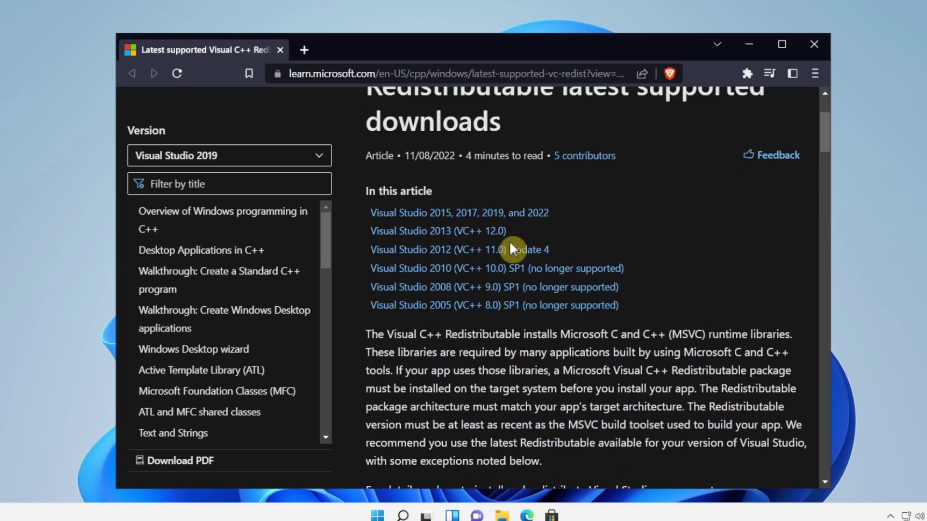
pyautogui.click(440, 272)
pyautogui.click(405, 270)
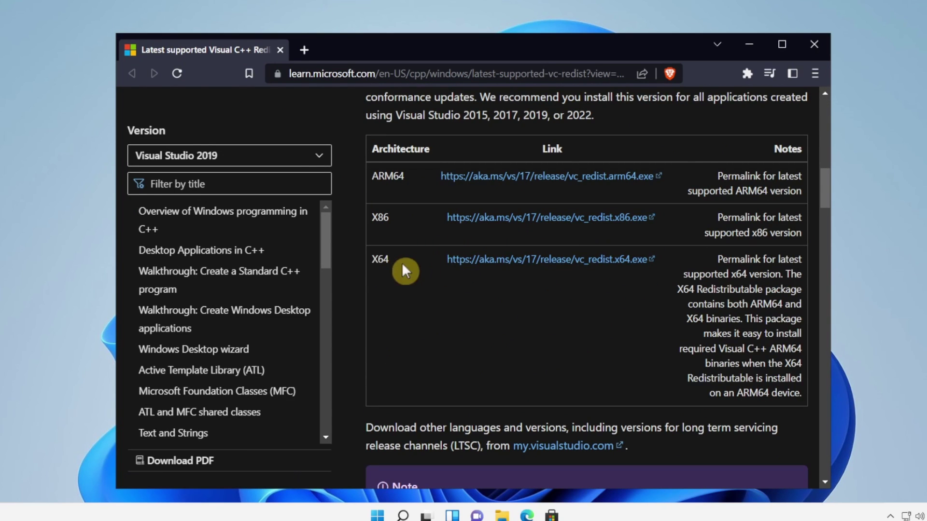
# Save VC_redist.x64 to Downloads, then cancel its setup without changes
pyautogui.click(470, 265)
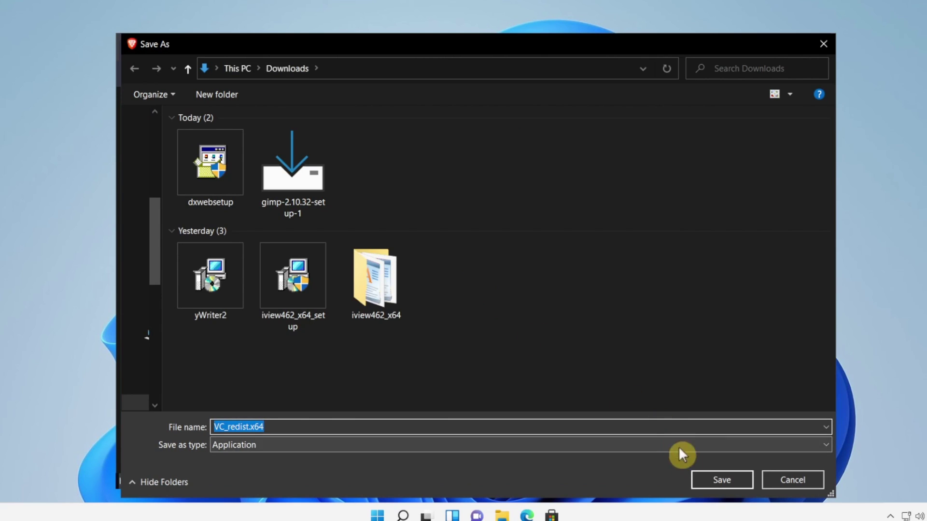
pyautogui.click(720, 479)
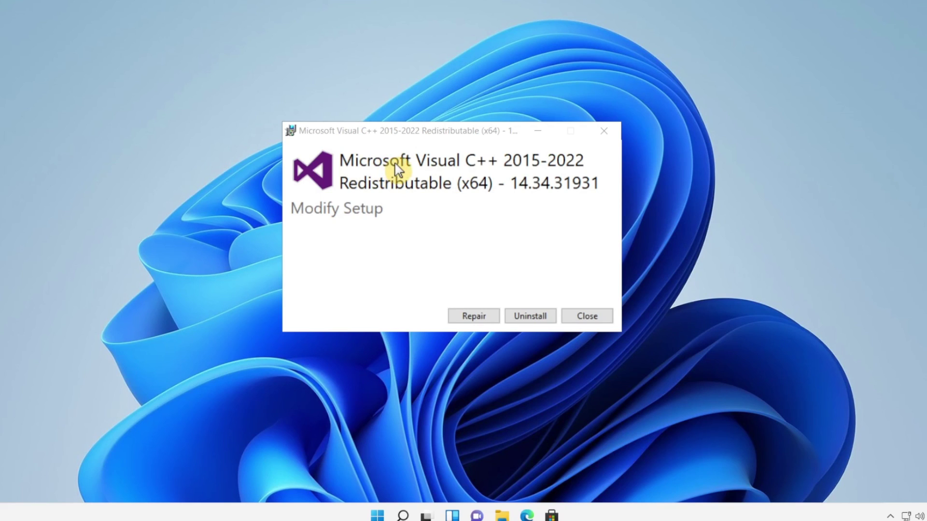
pyautogui.click(588, 319)
pyautogui.click(524, 309)
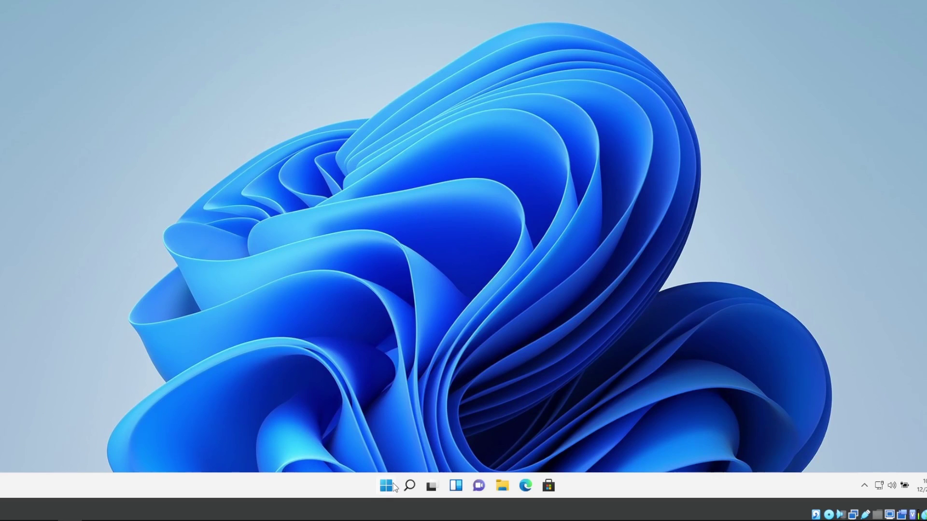
pyautogui.click(410, 485)
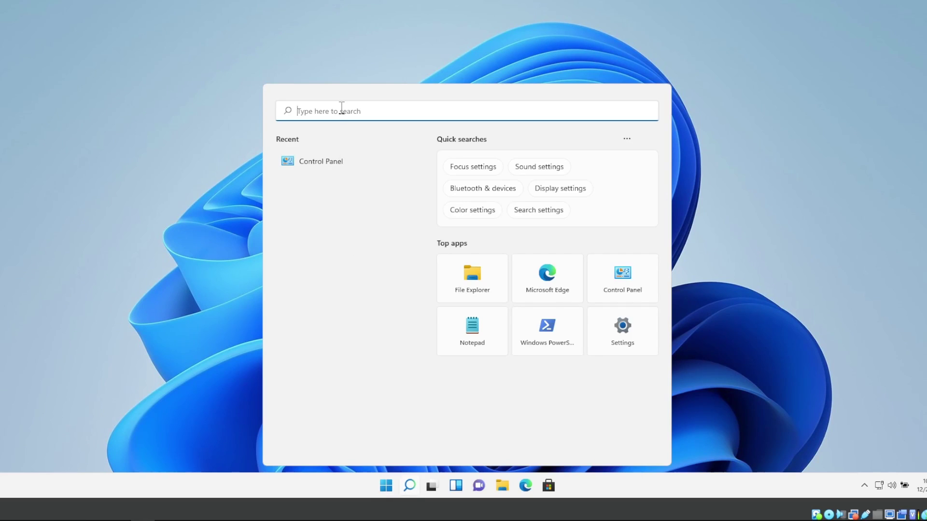
pyautogui.write('gs')
pyautogui.press('BackSpace')
pyautogui.write('ame mode')
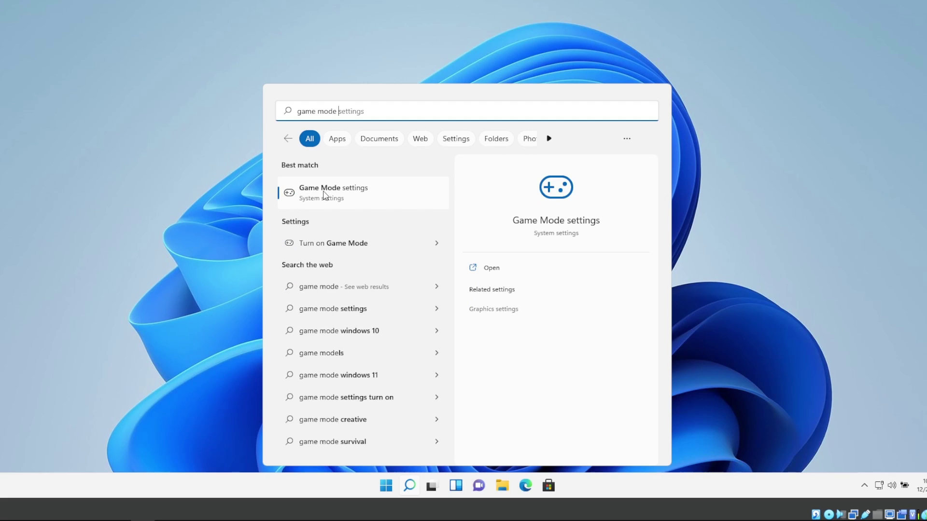
pyautogui.click(324, 195)
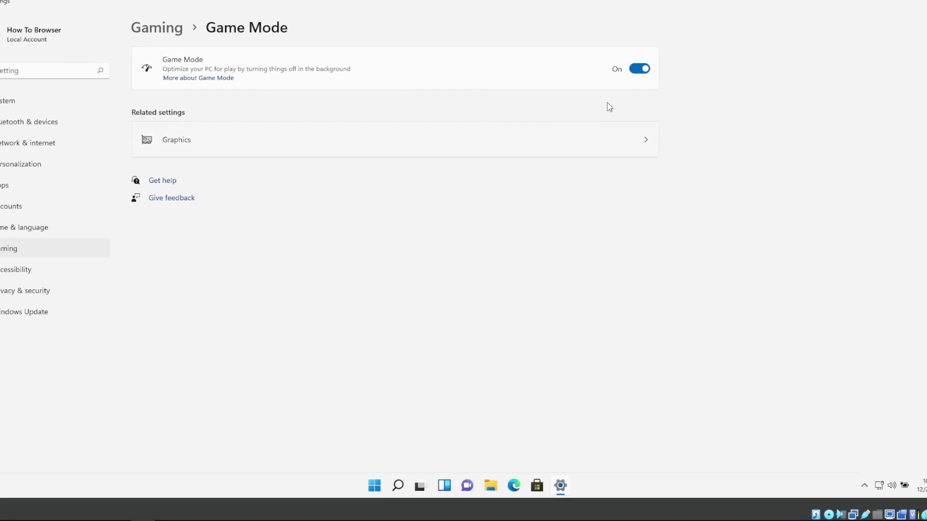
pyautogui.click(639, 69)
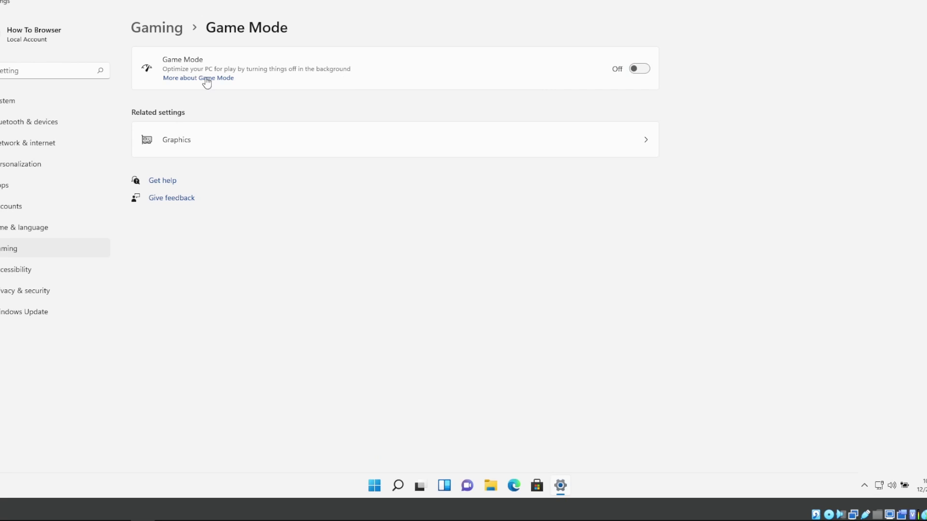
pyautogui.click(635, 71)
pyautogui.hotkey('alt', 'F4')
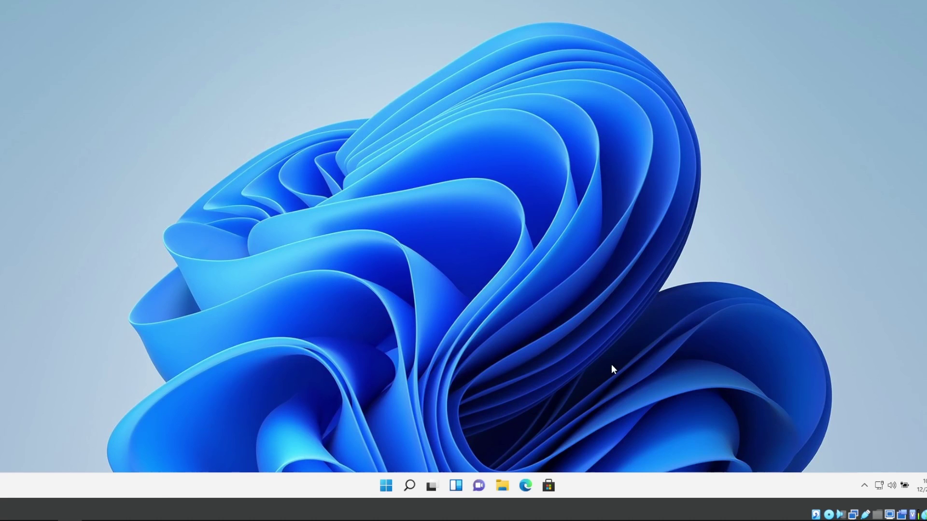
pyautogui.click(411, 486)
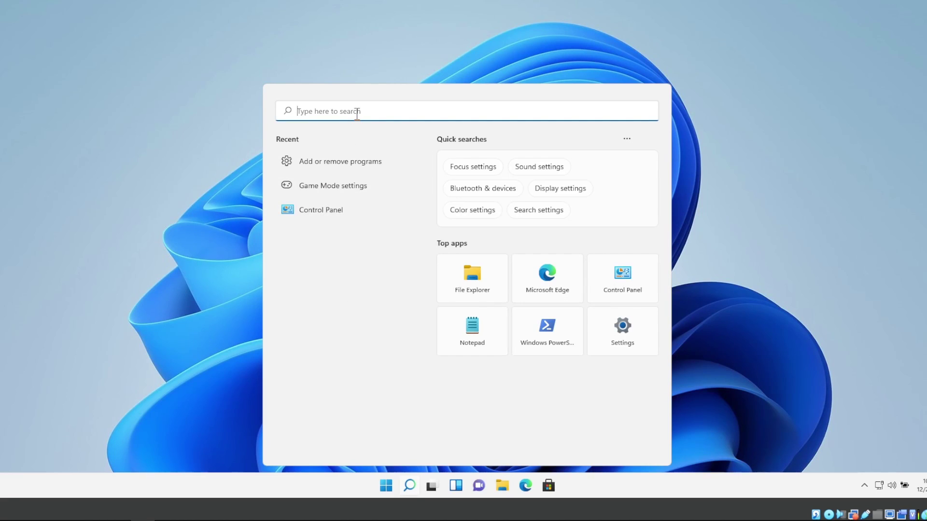
pyautogui.write('g')
pyautogui.write('raphics')
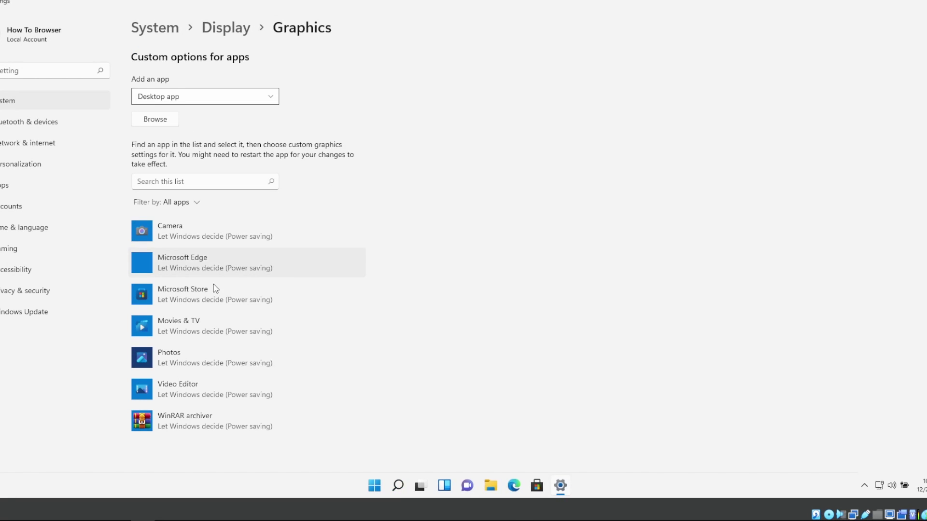
pyautogui.scroll(-2, 215, 288)
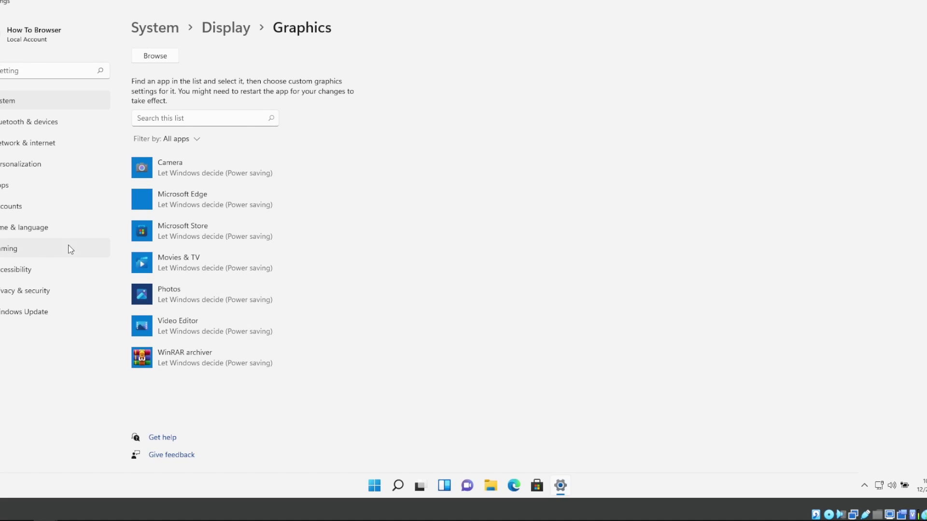
pyautogui.click(153, 228)
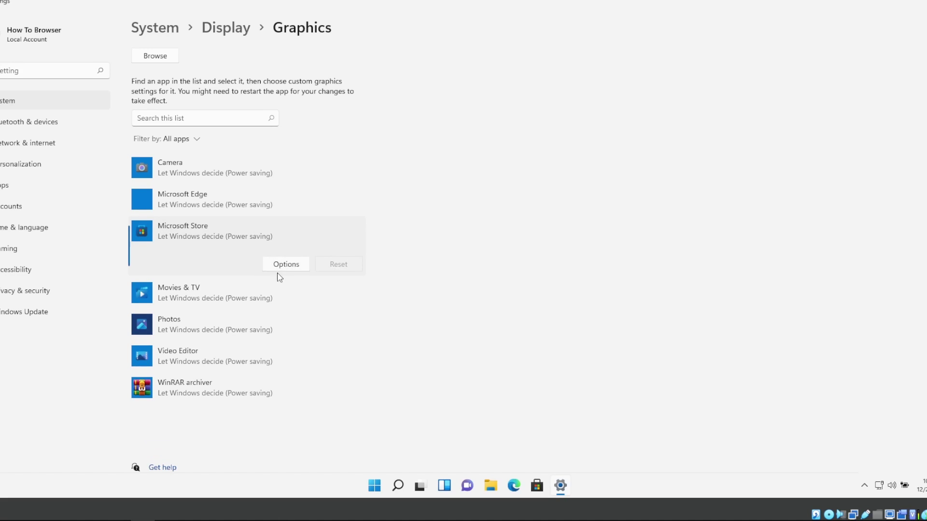
pyautogui.click(286, 266)
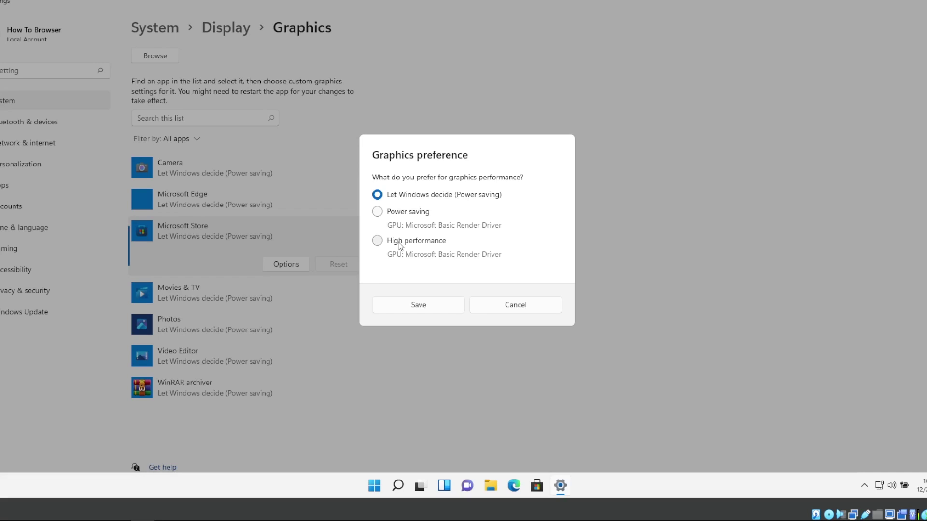
pyautogui.click(413, 246)
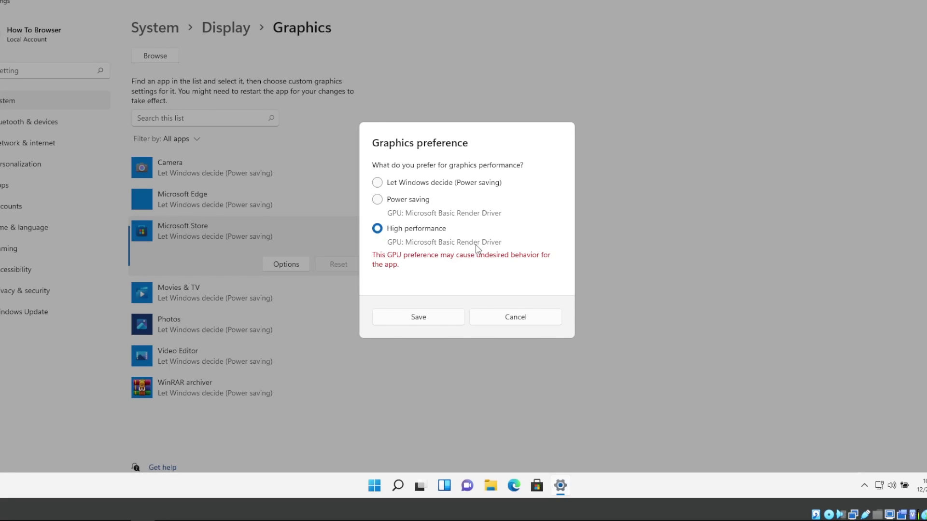
pyautogui.click(527, 319)
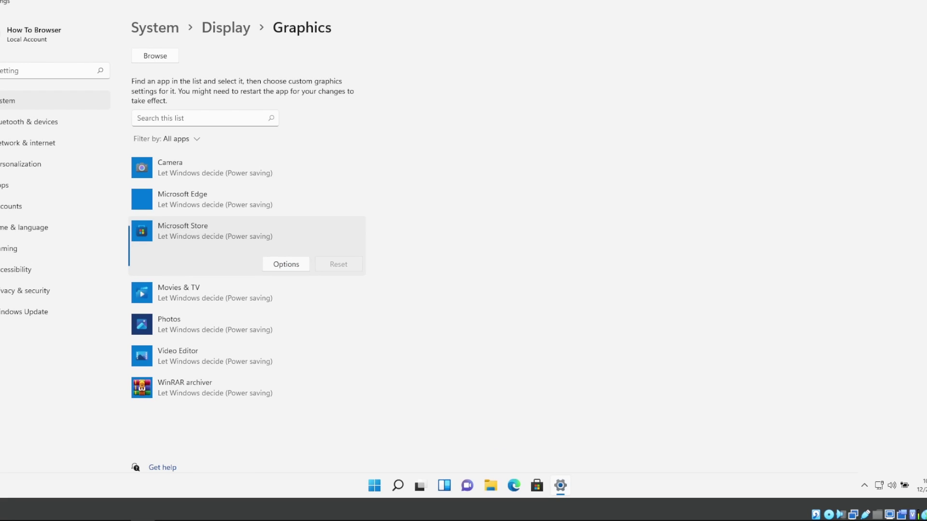
pyautogui.hotkey('alt', 'F4')
# Search for 'power options' and open the Edit power plan settings
pyautogui.click(411, 486)
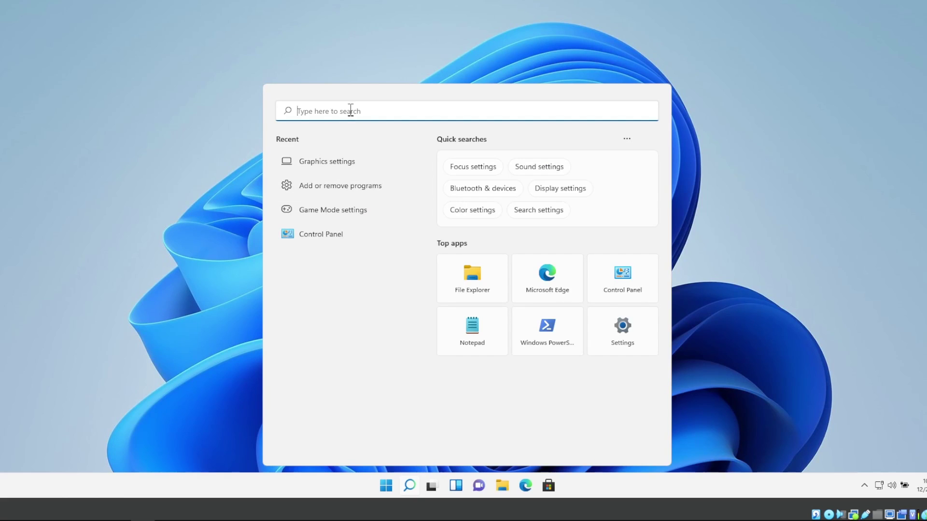
pyautogui.write('power o')
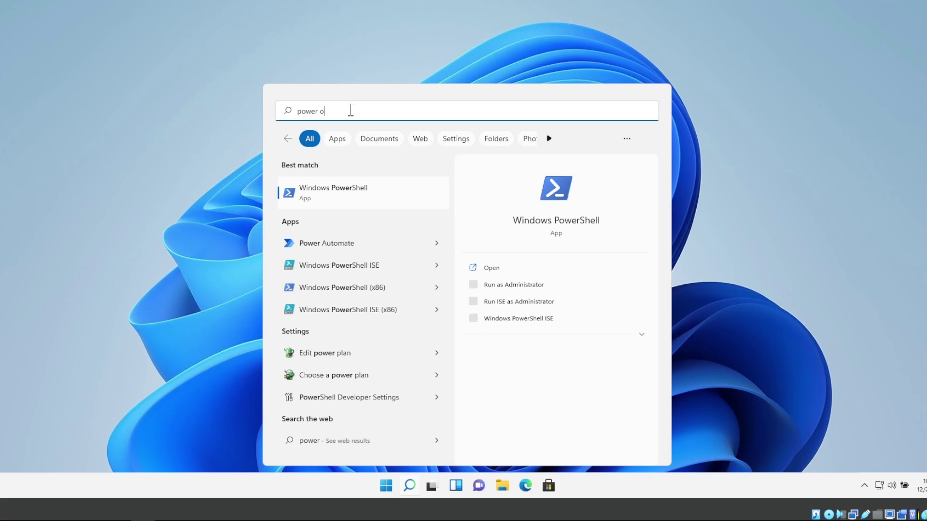
pyautogui.write('ptions')
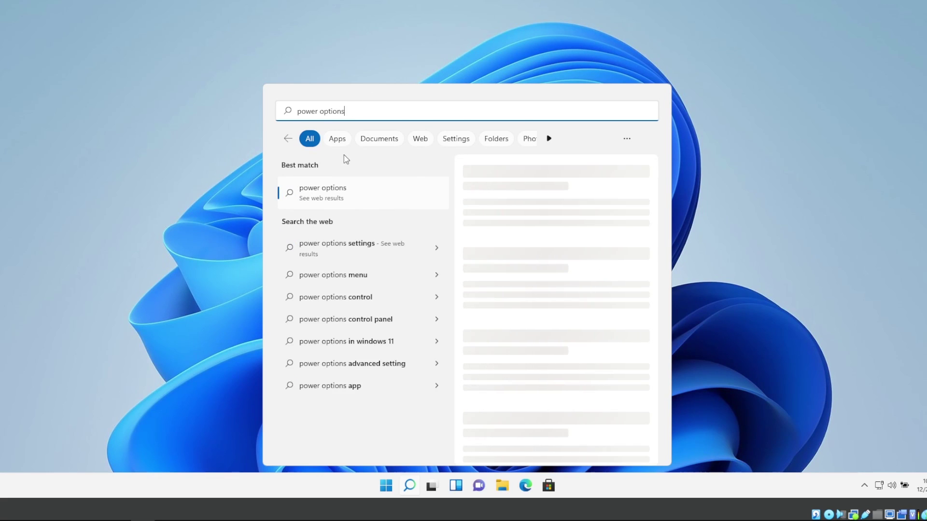
pyautogui.press('BackSpace')
pyautogui.press('BackSpace')
pyautogui.press('BackSpace')
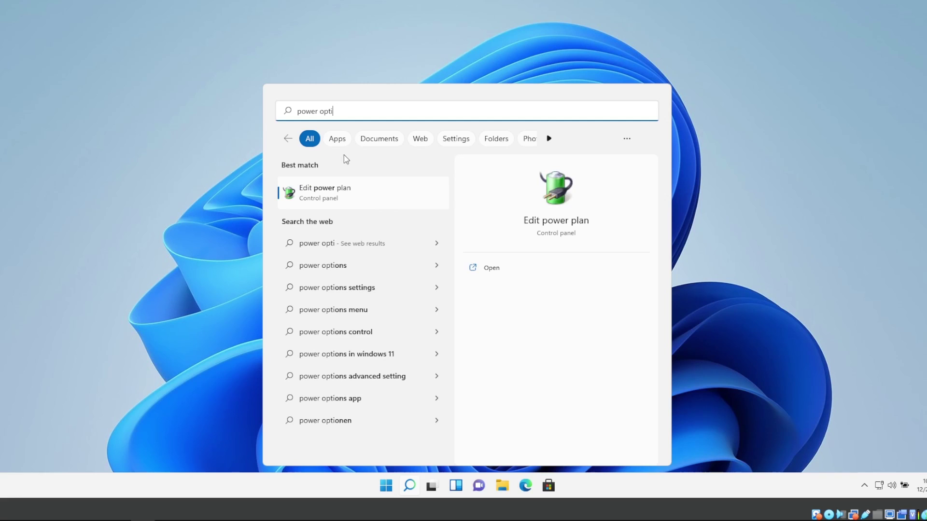
pyautogui.click(346, 195)
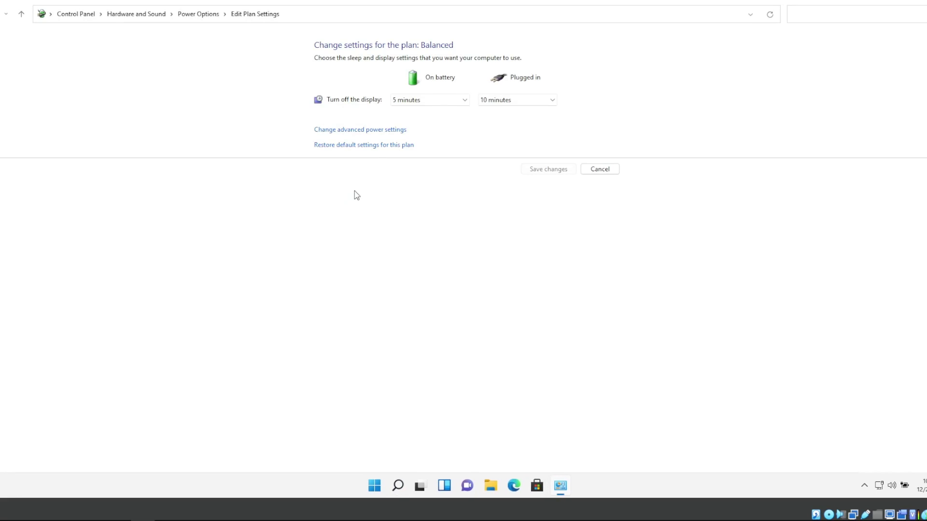
# Open the advanced power settings, expand Display, then close and return to Power Options
pyautogui.click(371, 137)
pyautogui.moveTo(127, 85); pyautogui.dragTo(210, 77)
pyautogui.scroll(-1, 198, 202)
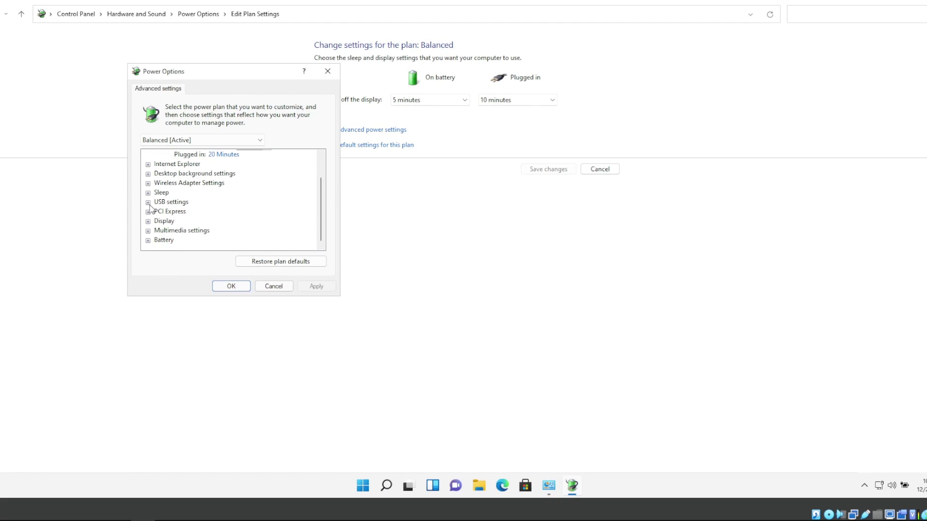
pyautogui.scroll(1, 152, 180)
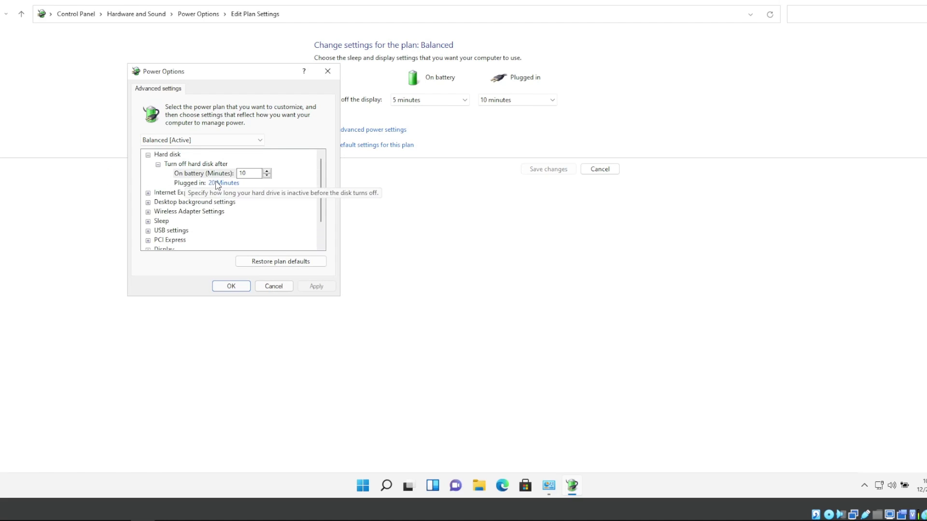
pyautogui.scroll(-1, 217, 185)
pyautogui.click(148, 221)
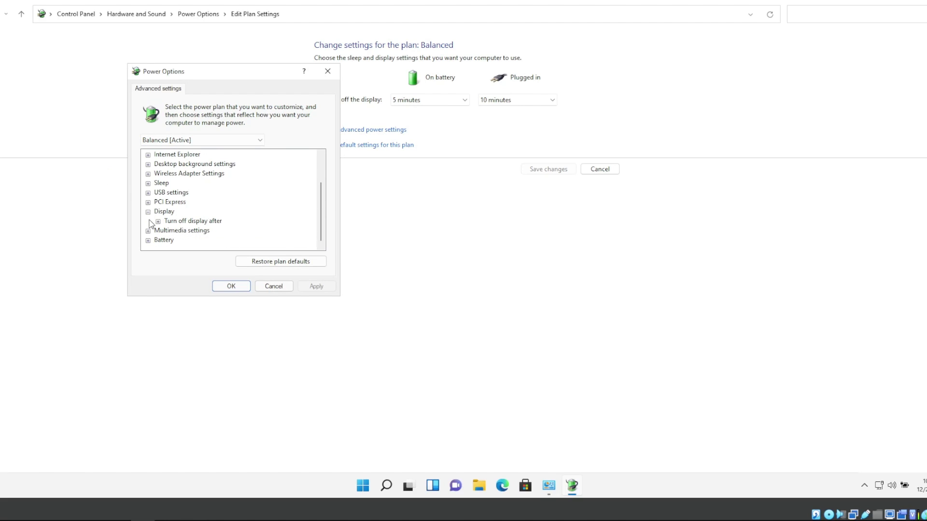
pyautogui.scroll(1, 152, 191)
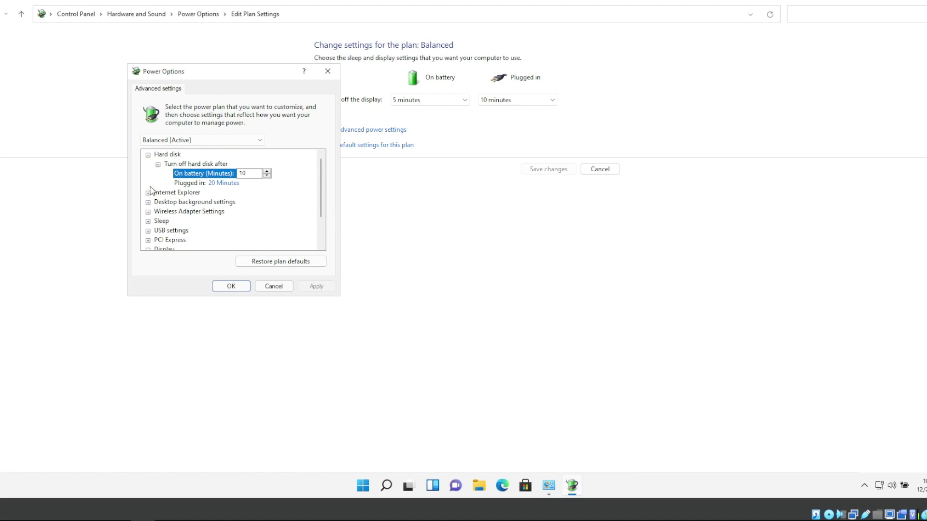
pyautogui.click(327, 71)
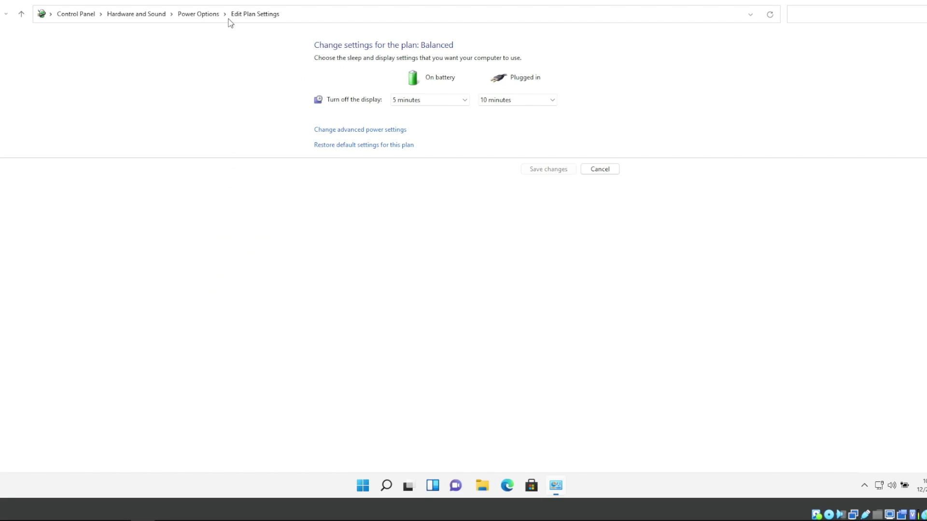
pyautogui.click(205, 18)
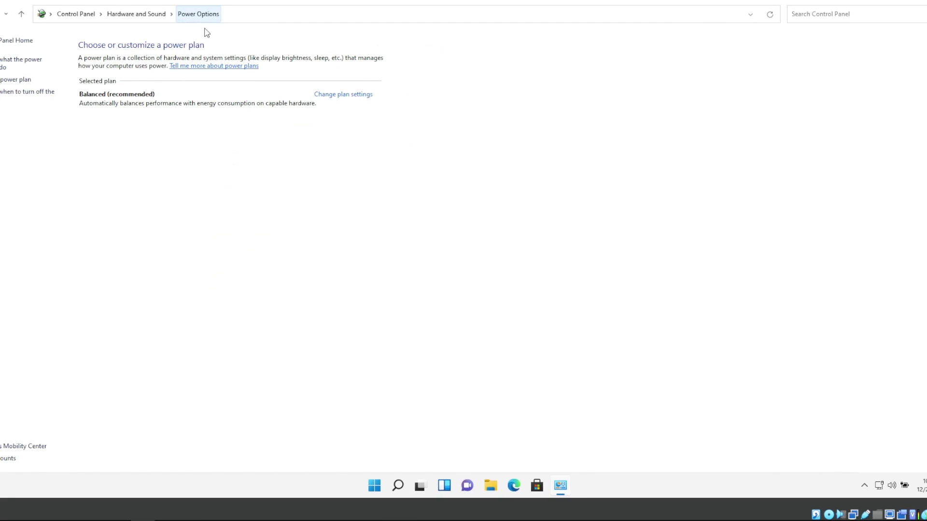
# Reopen the Balanced plan's advanced settings and expand Multimedia, Display, USB, Sleep and Internet Explorer groups
pyautogui.click(333, 99)
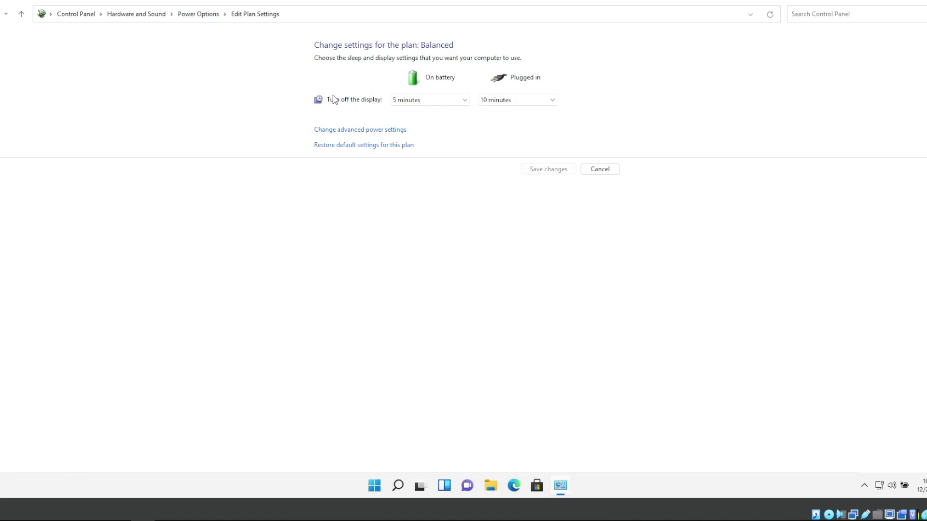
pyautogui.click(357, 138)
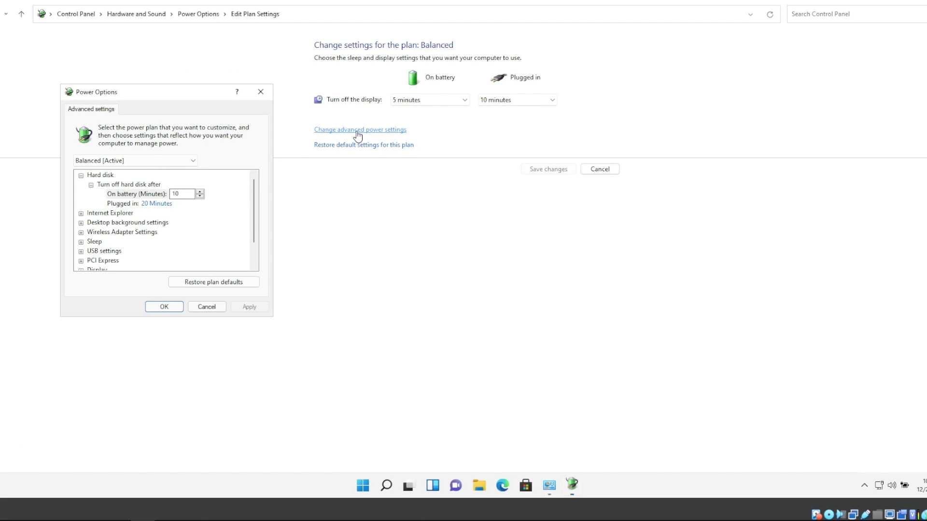
pyautogui.scroll(-2, 176, 211)
pyautogui.click(81, 251)
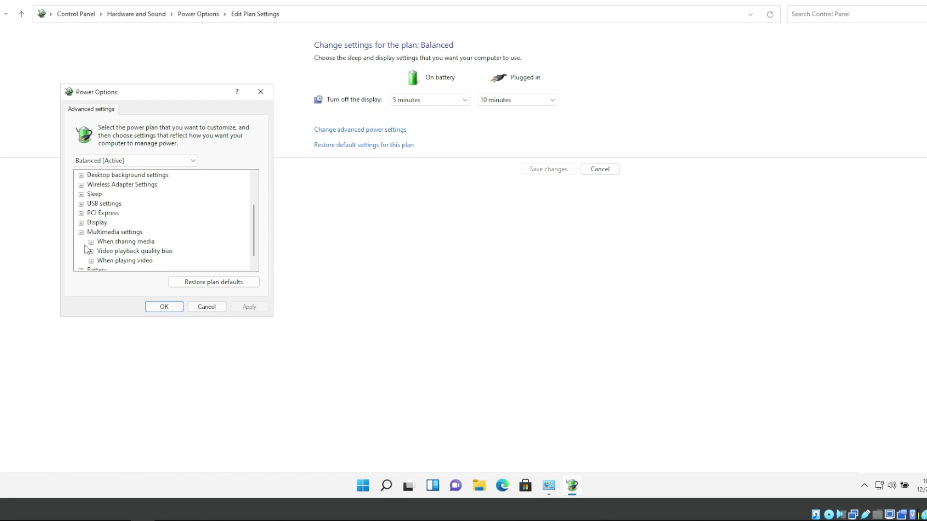
pyautogui.click(81, 222)
pyautogui.click(81, 203)
pyautogui.click(81, 194)
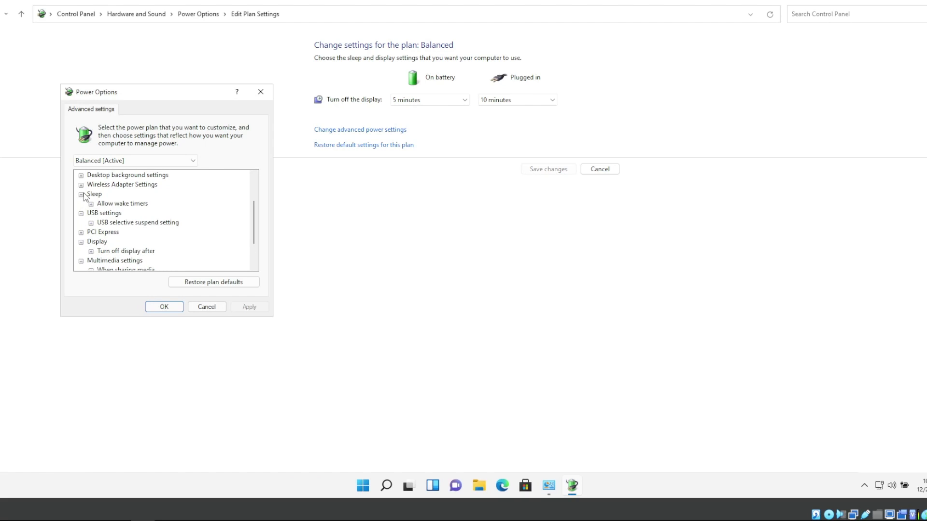
pyautogui.scroll(2, 82, 203)
pyautogui.click(80, 213)
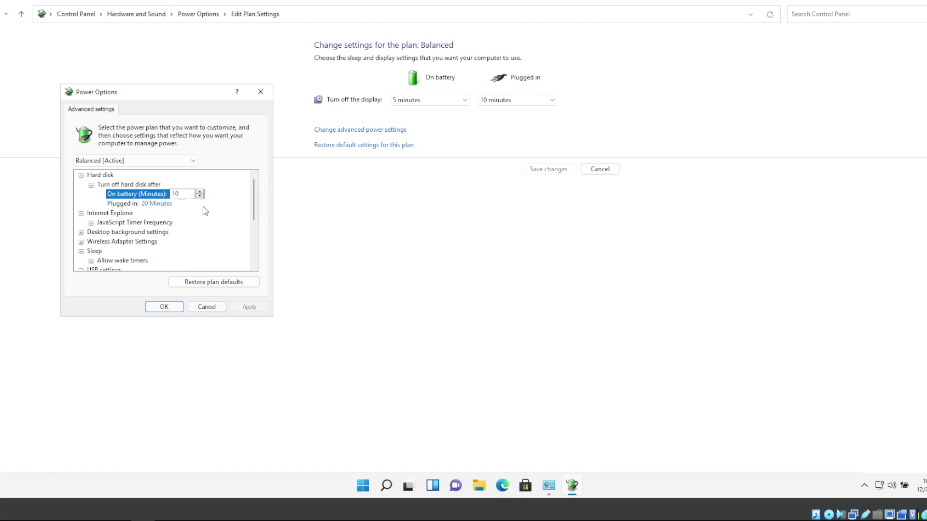
pyautogui.scroll(-3, 203, 209)
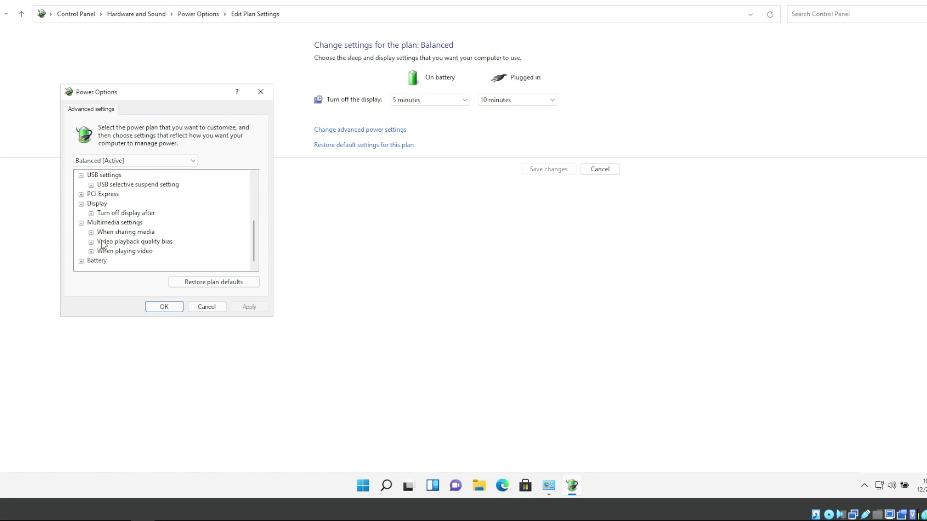
# Open the Turn off display after On battery value, then close the dialog back to the plan list
pyautogui.click(91, 213)
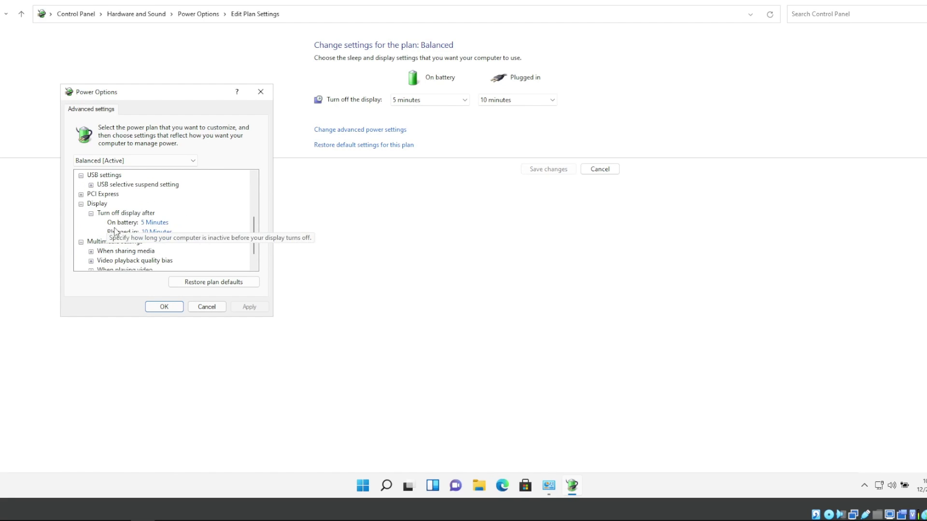
pyautogui.scroll(-1, 179, 242)
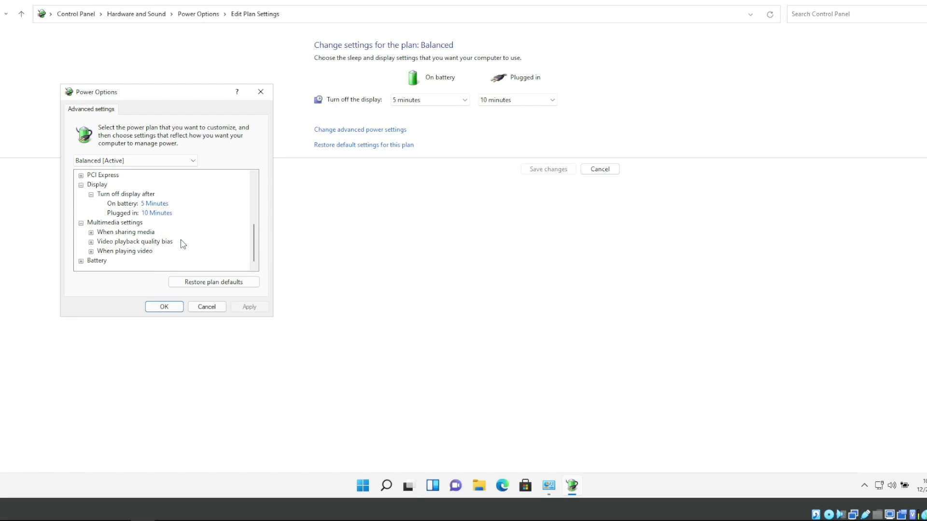
pyautogui.scroll(2, 182, 244)
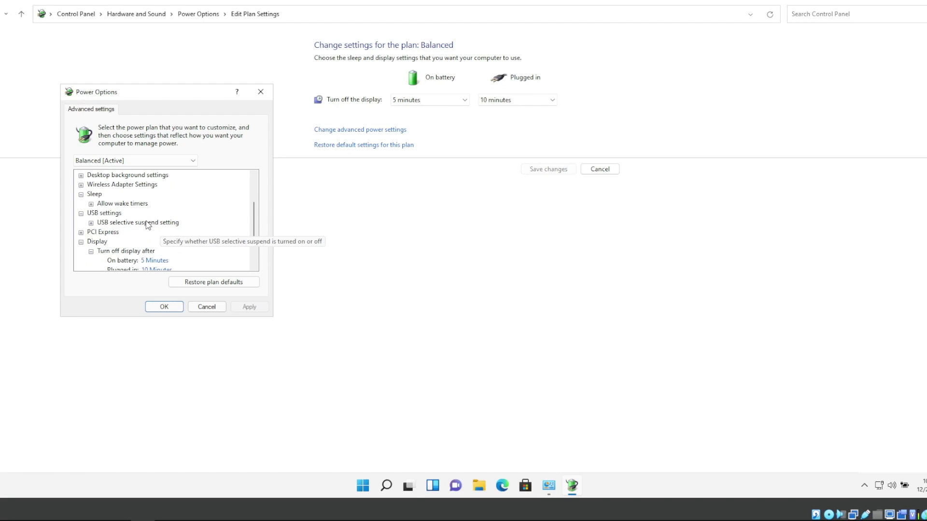
pyautogui.scroll(2, 140, 223)
pyautogui.scroll(-3, 145, 237)
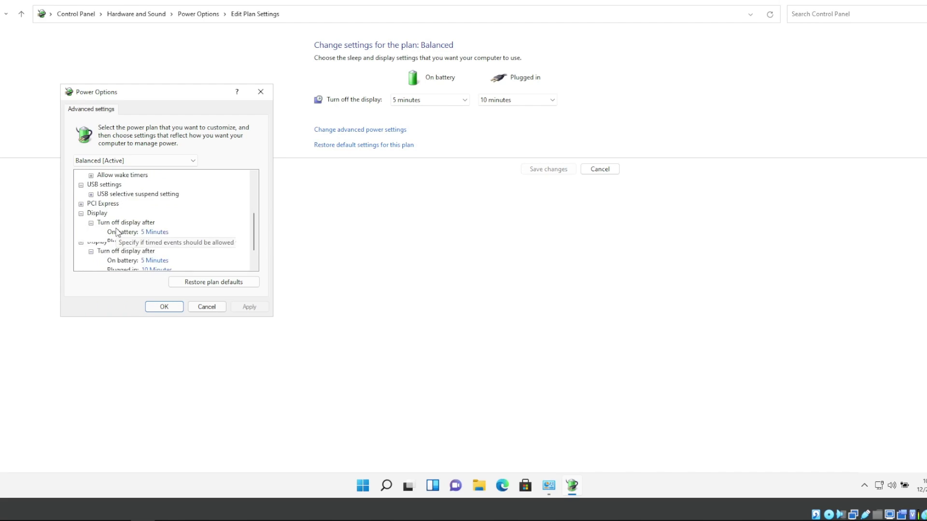
pyautogui.click(147, 232)
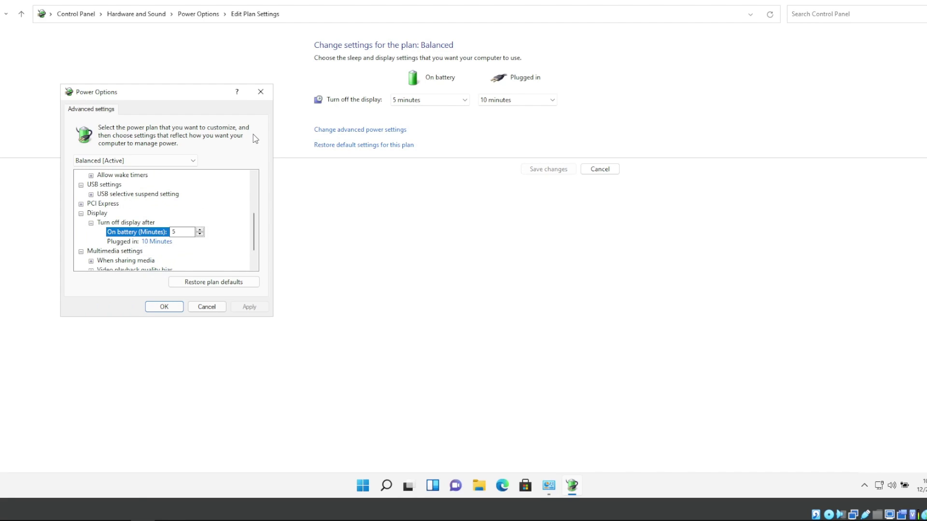
pyautogui.click(260, 91)
pyautogui.click(203, 17)
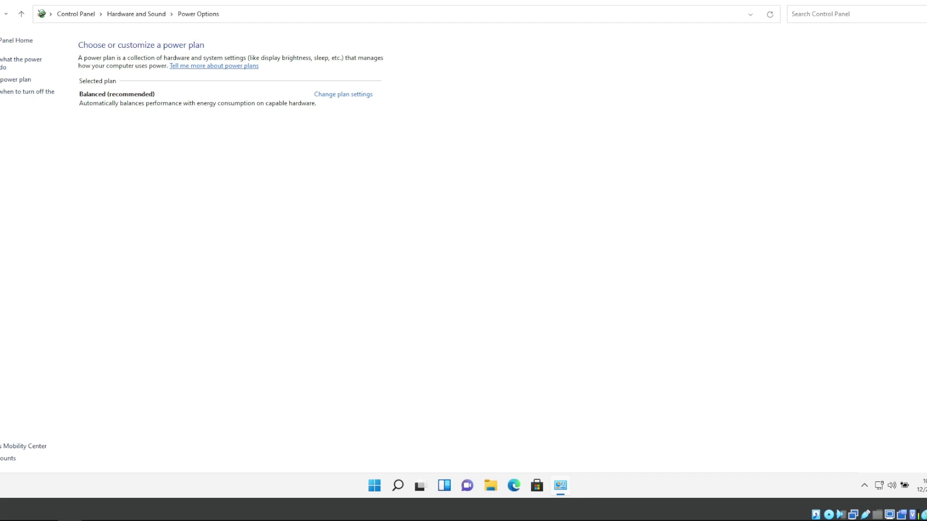
# Create a new power plan, My Custom Plan 1, based on High performance
pyautogui.click(2, 82)
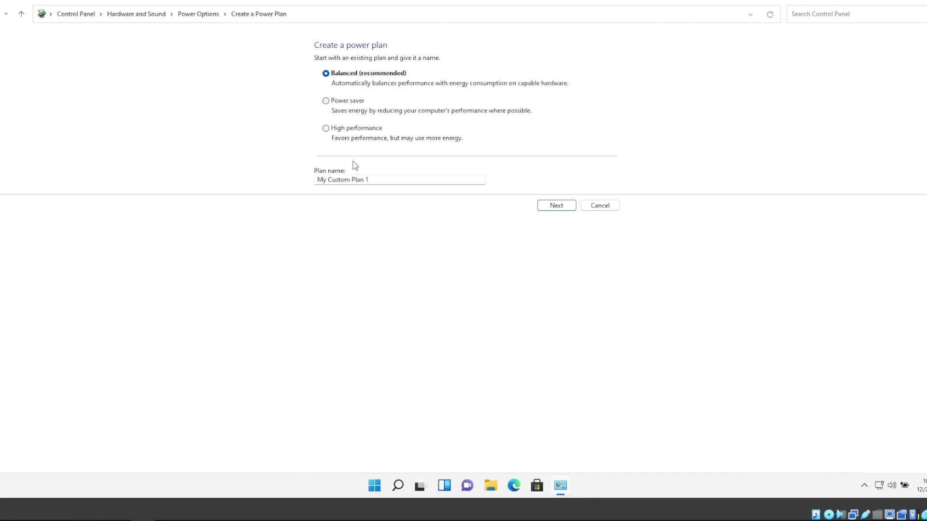
pyautogui.click(1, 13)
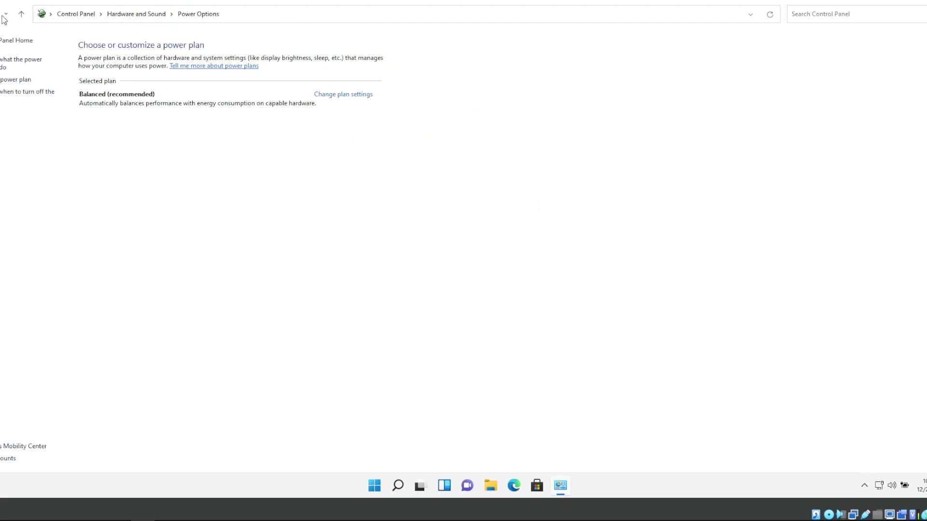
pyautogui.click(10, 84)
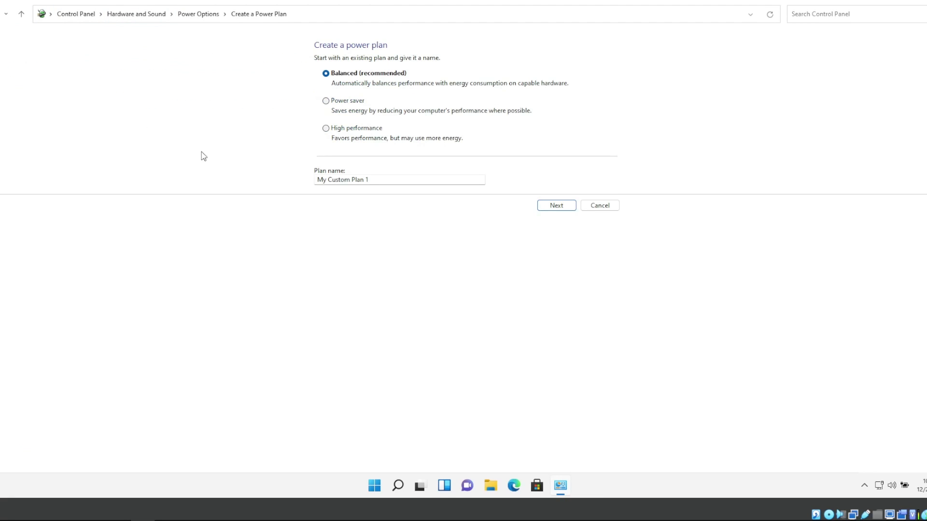
pyautogui.click(329, 130)
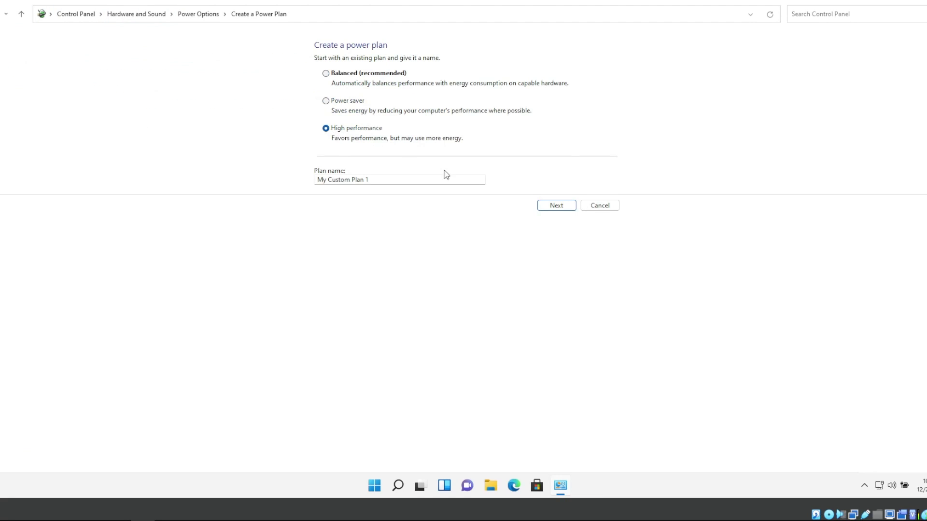
pyautogui.click(561, 213)
pyautogui.click(552, 133)
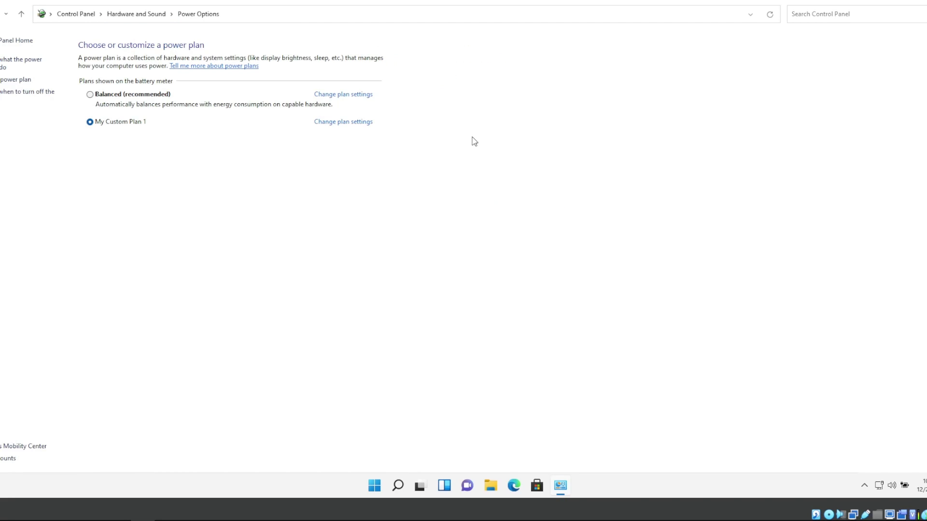
# Open My Custom Plan 1's plan settings and view its advanced power settings
pyautogui.click(338, 123)
pyautogui.click(355, 130)
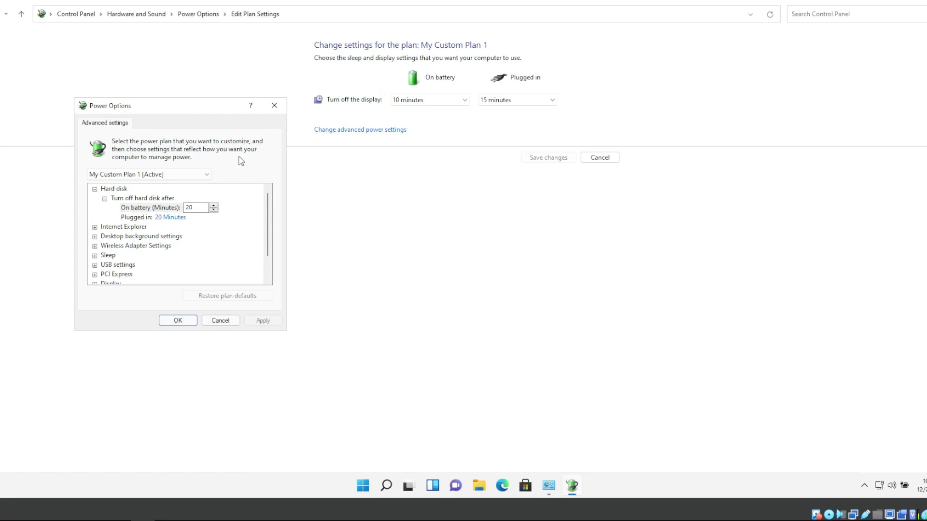
pyautogui.scroll(-1, 234, 203)
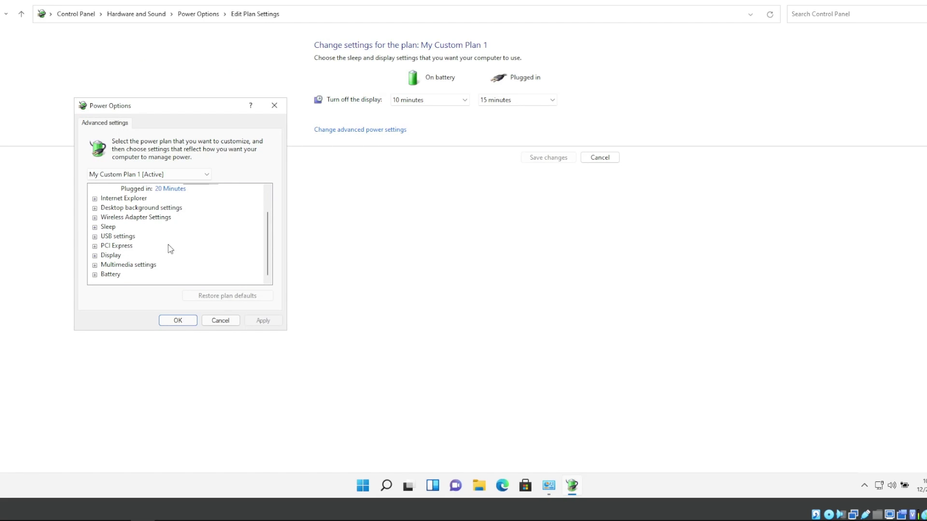
pyautogui.scroll(1, 217, 208)
# Return to the plan list and start another plan based on High performance
pyautogui.click(274, 105)
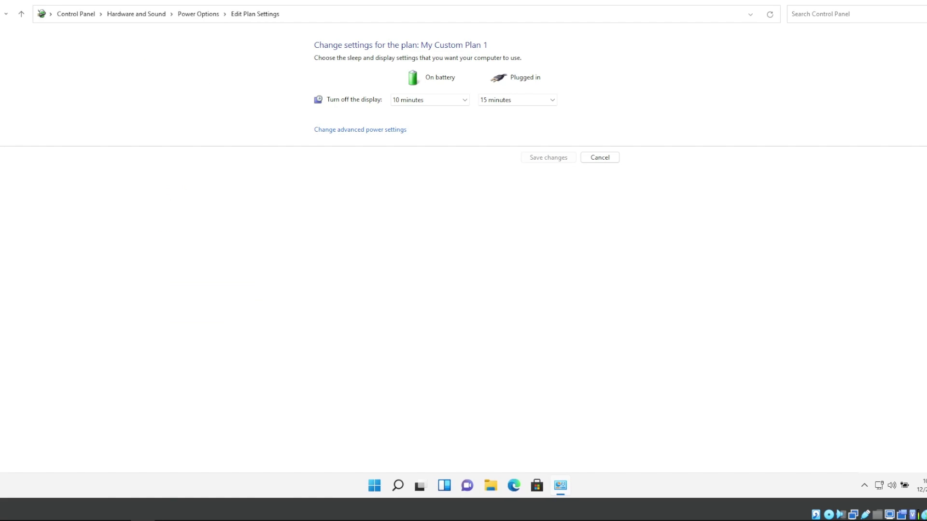
pyautogui.hotkey('alt', 'Left')
pyautogui.click(15, 79)
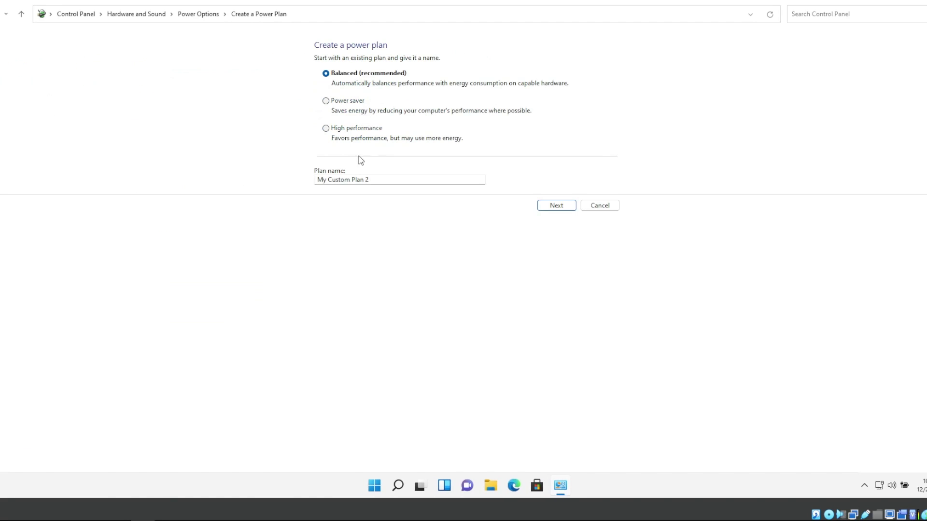
pyautogui.click(335, 129)
# Name the plan 'high performance', create it, and make Balanced active again
pyautogui.click(405, 179)
pyautogui.moveTo(371, 180); pyautogui.dragTo(189, 184)
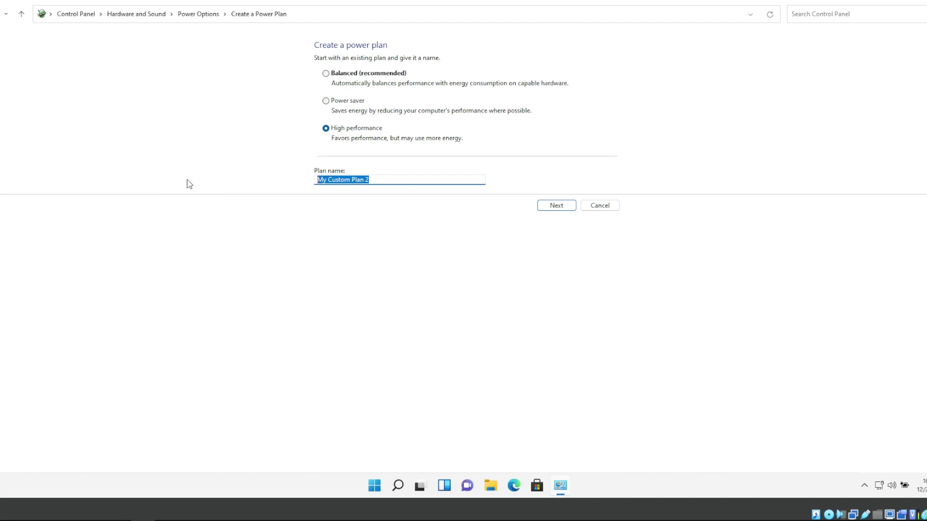
pyautogui.write('high')
pyautogui.click(555, 204)
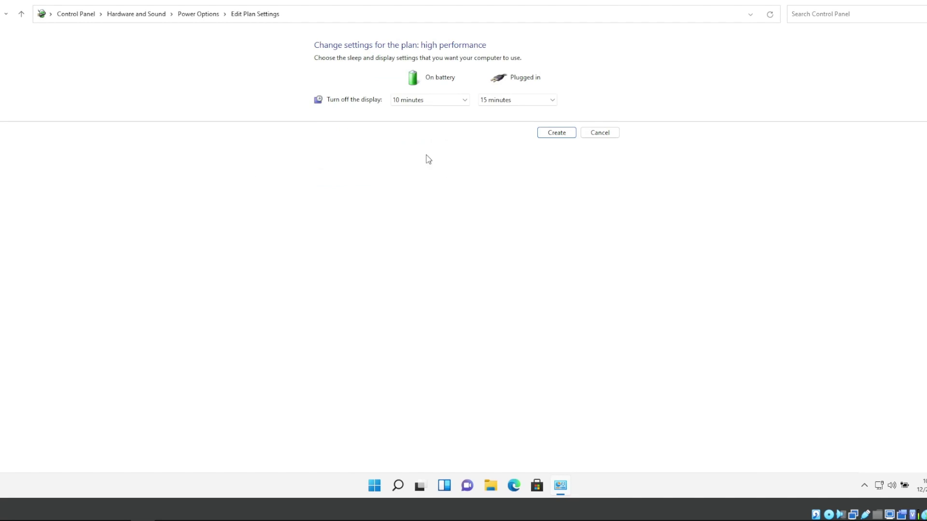
pyautogui.click(558, 133)
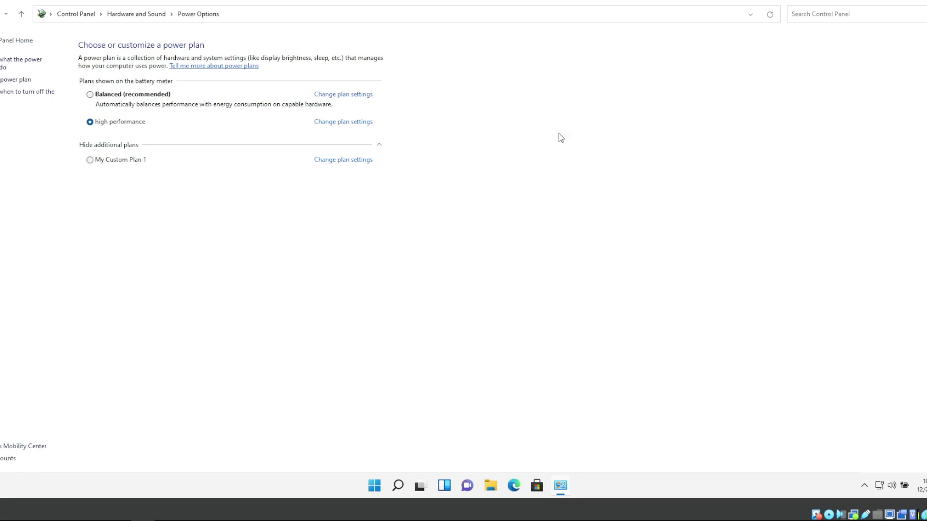
pyautogui.click(90, 95)
# Close Power Options and launch Defragment and Optimize Drives from a 'defra' search
pyautogui.hotkey('alt', 'F4')
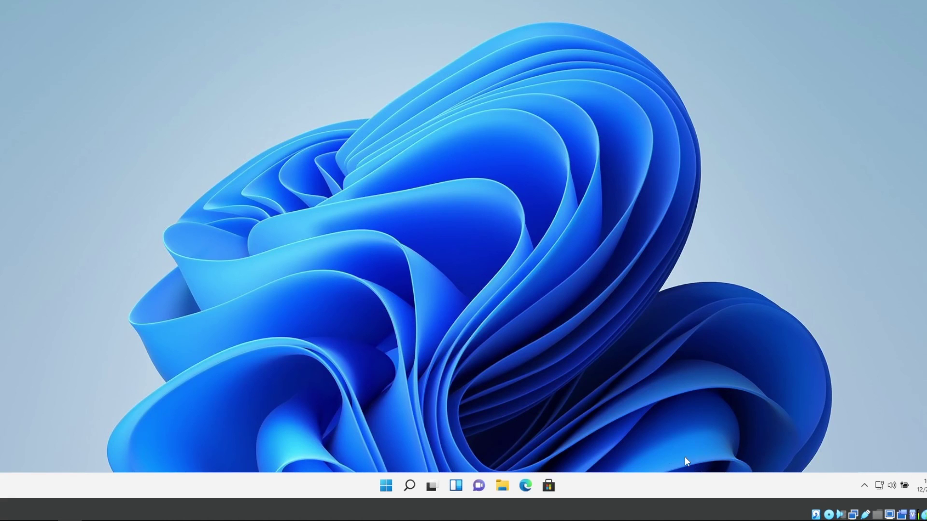
pyautogui.click(409, 486)
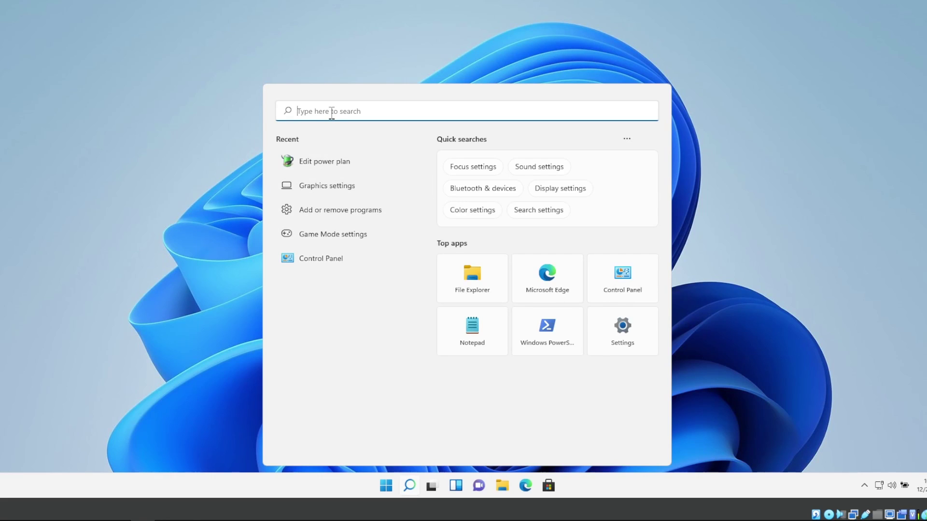
pyautogui.write('defe')
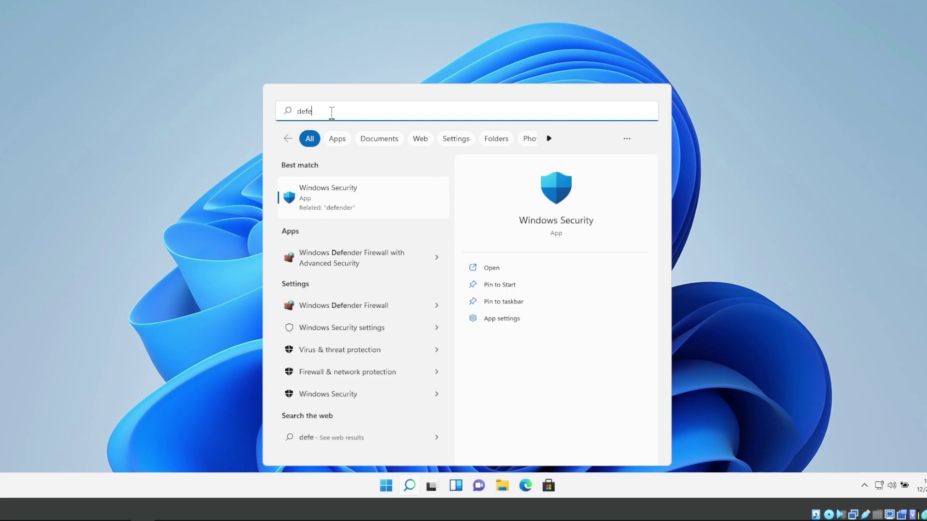
pyautogui.press('BackSpace')
pyautogui.write('ra')
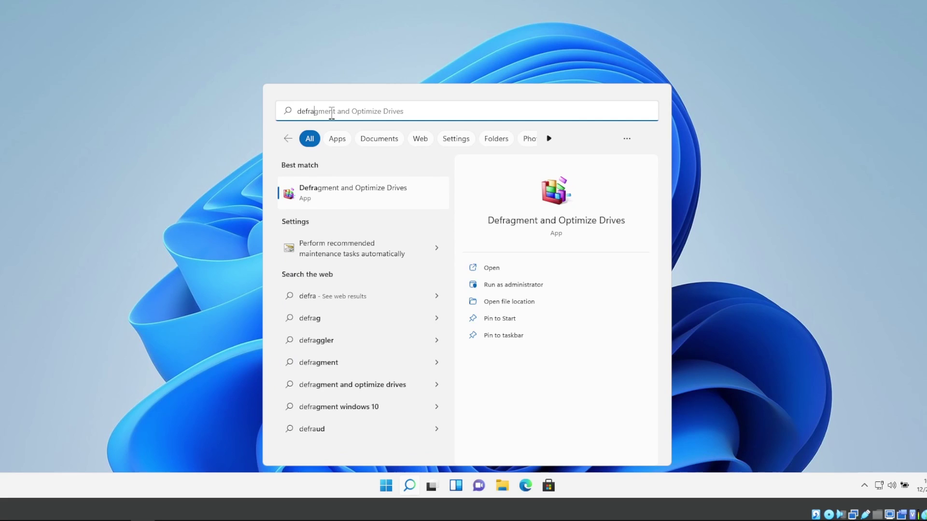
pyautogui.click(372, 199)
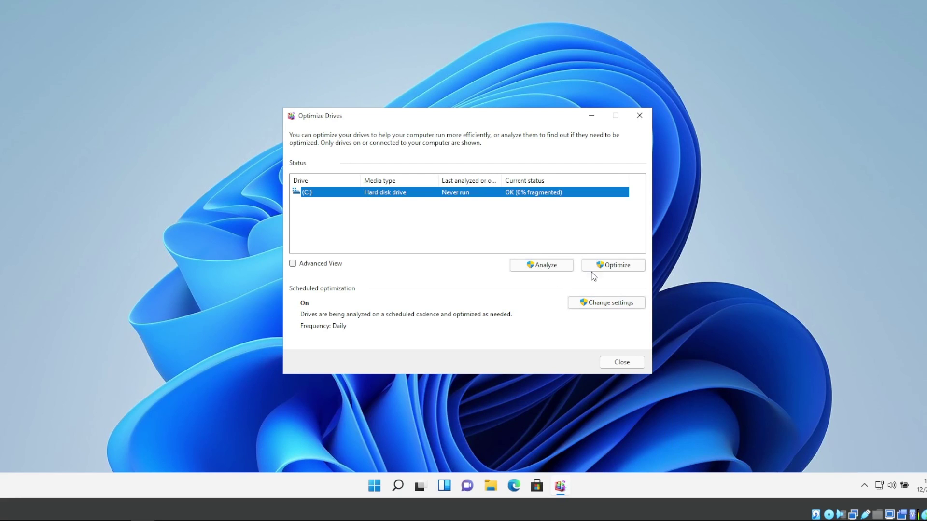
# Analyze drive C: (22% fragmented), then run, stop and restart its optimization
pyautogui.click(570, 269)
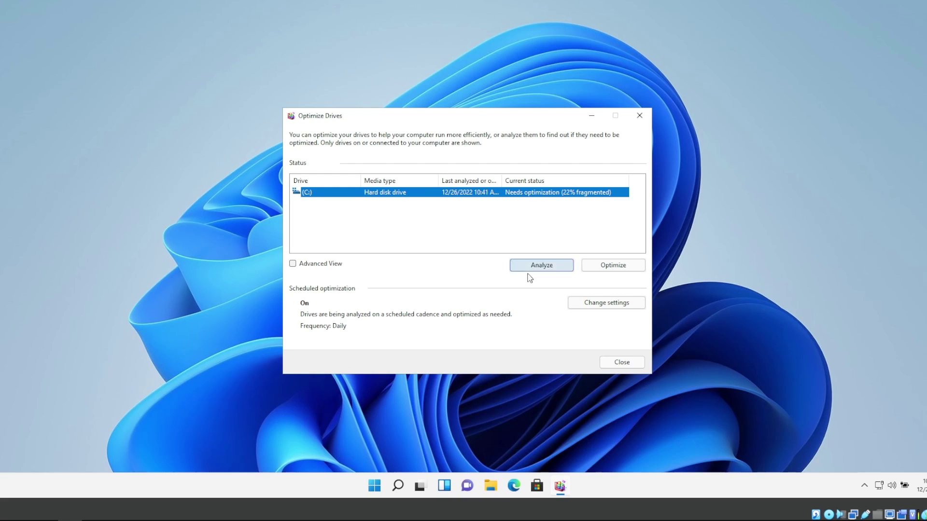
pyautogui.click(614, 269)
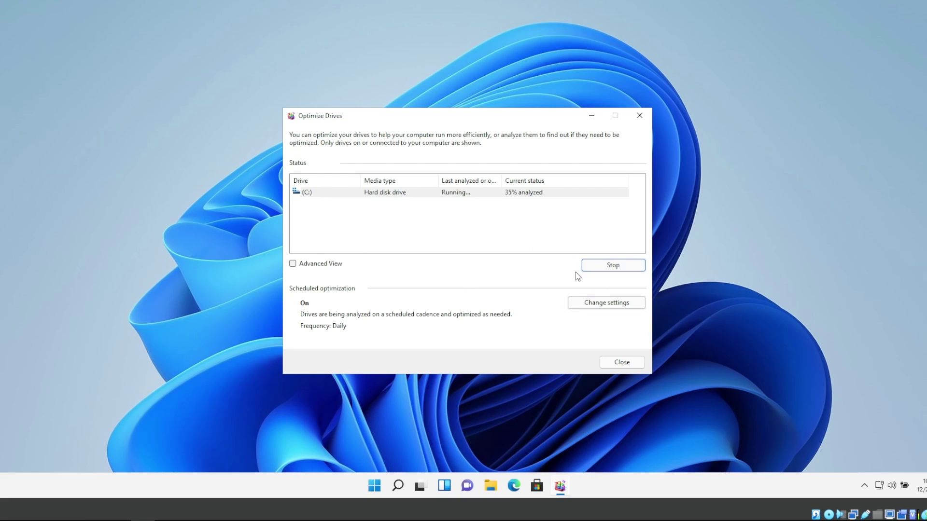
pyautogui.click(600, 270)
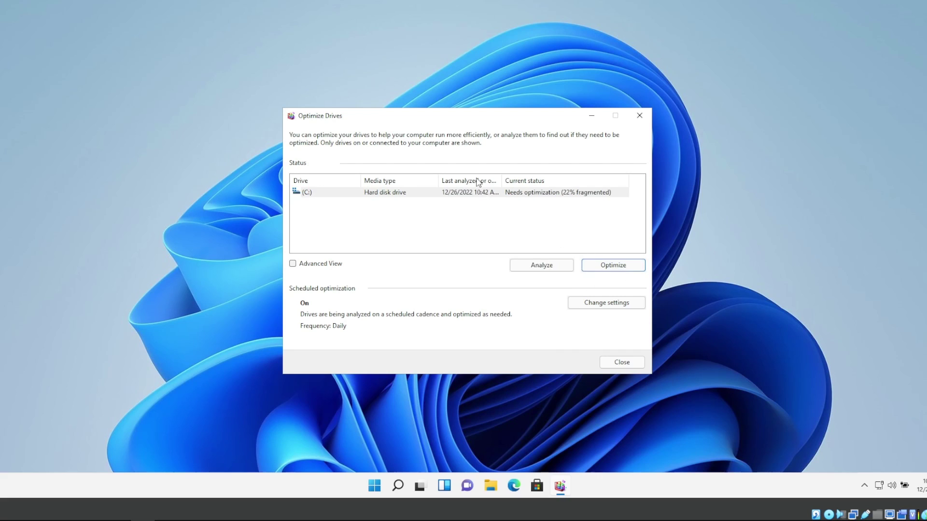
pyautogui.click(603, 269)
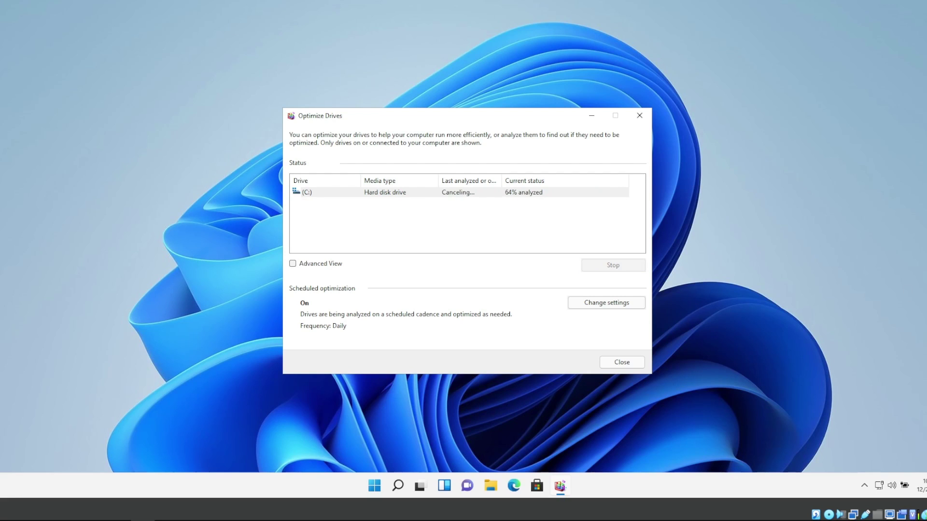
pyautogui.hotkey('alt', 'F4')
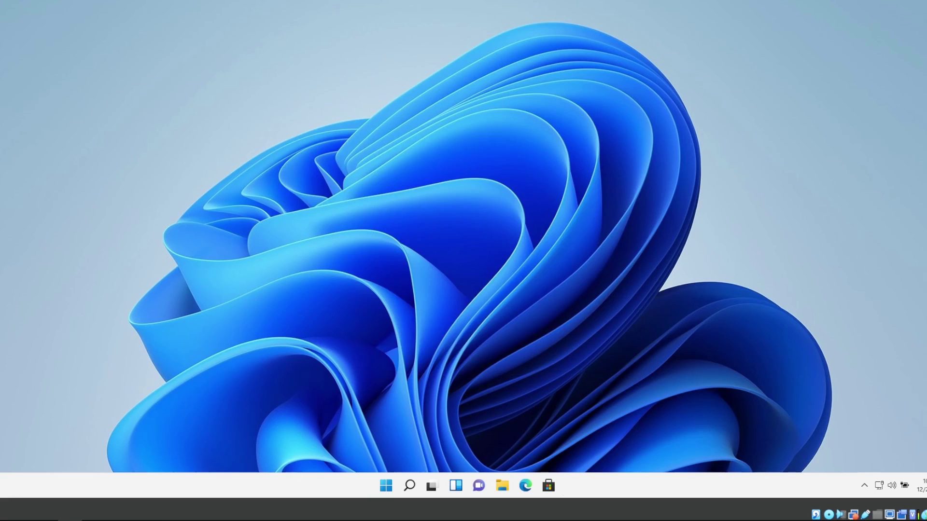